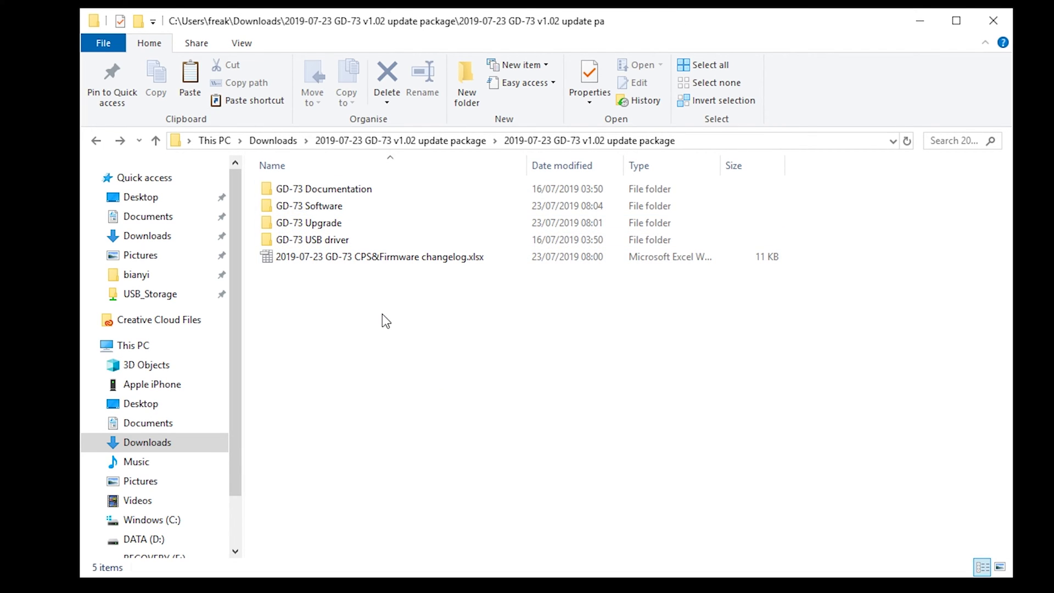
Step: Look through the GD-73 Documentation folder, then open the GD-73 Software folder
{"action": "double_click", "coordinate": [304, 189]}
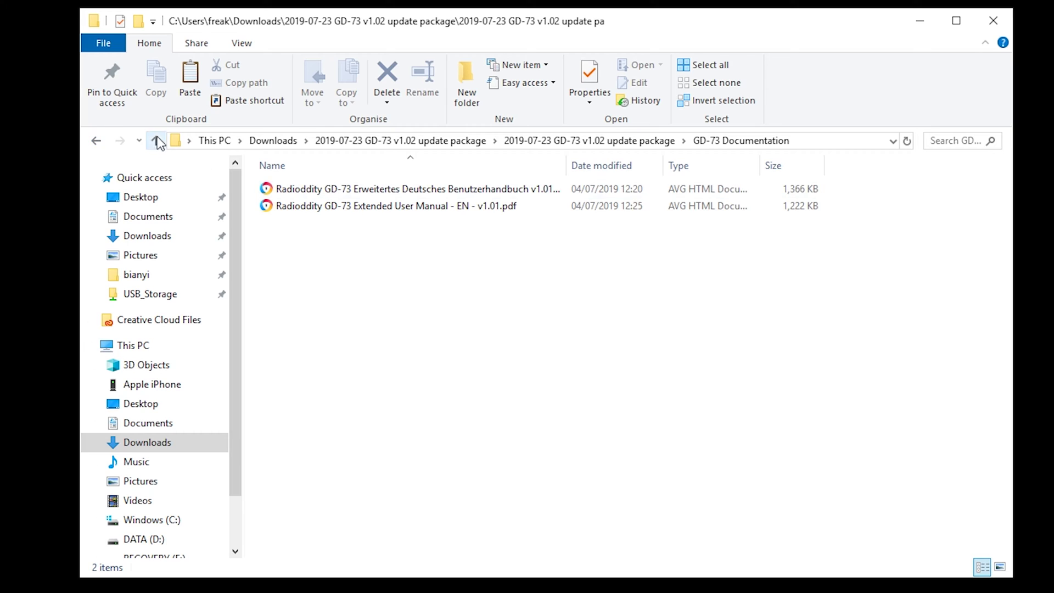
{"action": "left_click", "coordinate": [96, 141]}
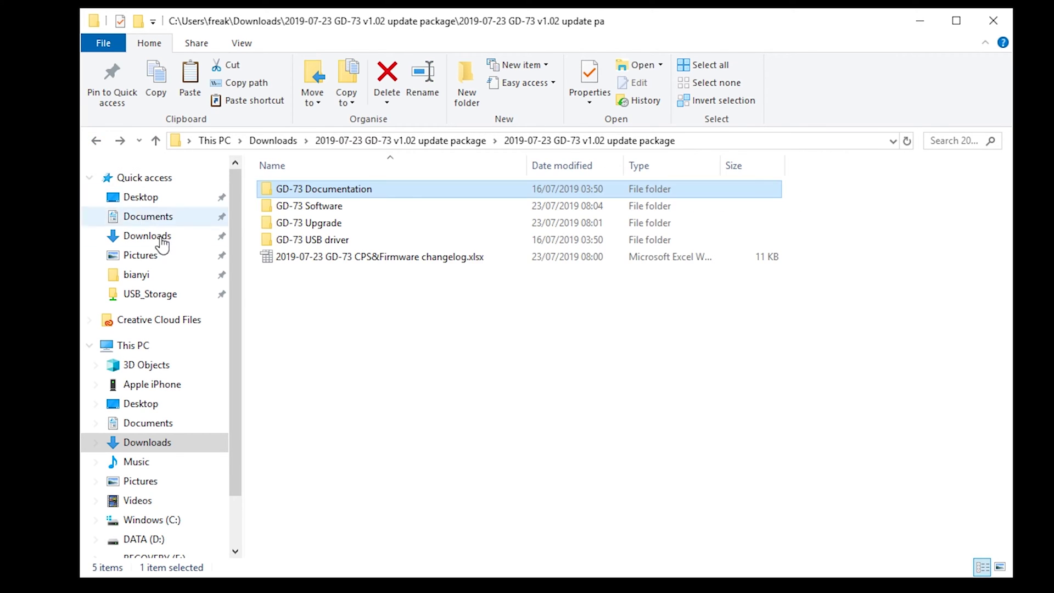
{"action": "double_click", "coordinate": [323, 206]}
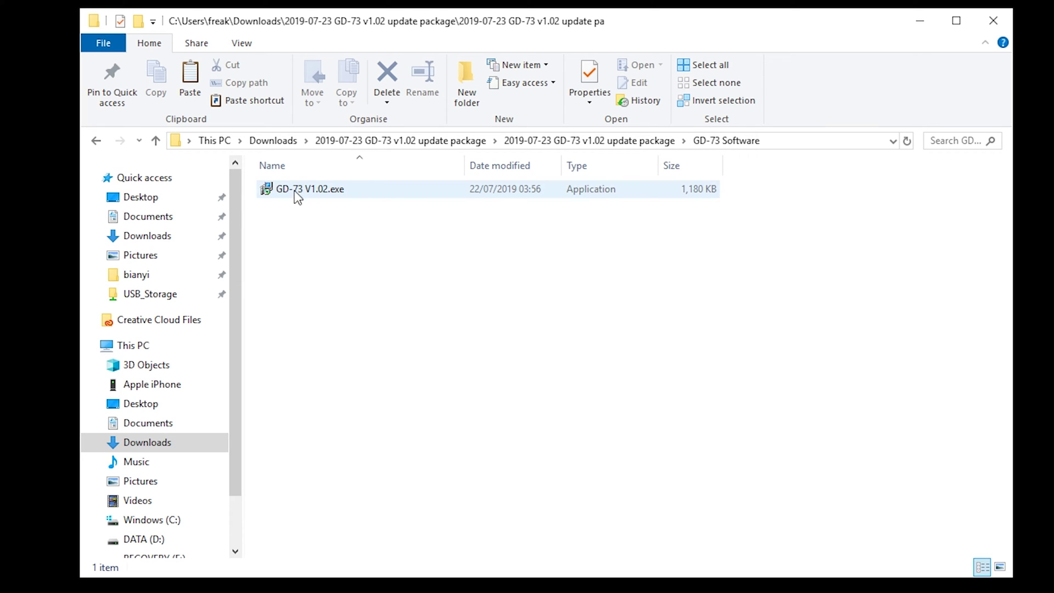
Step: Install GD-73 V1.02.exe as administrator through the Setup wizard and close the launched program
{"action": "right_click", "coordinate": [309, 191]}
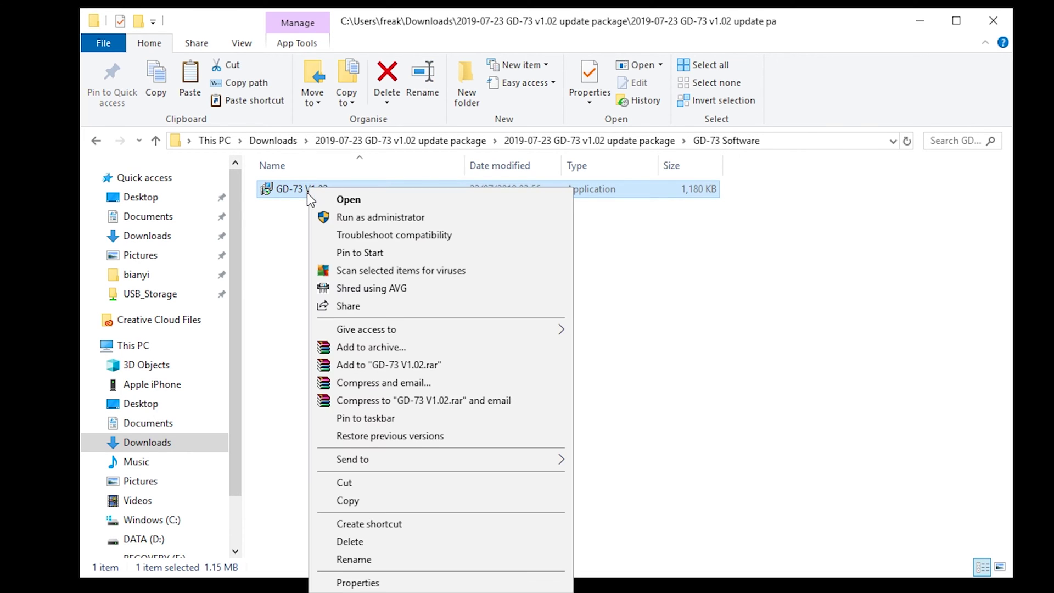
{"action": "left_click", "coordinate": [360, 217]}
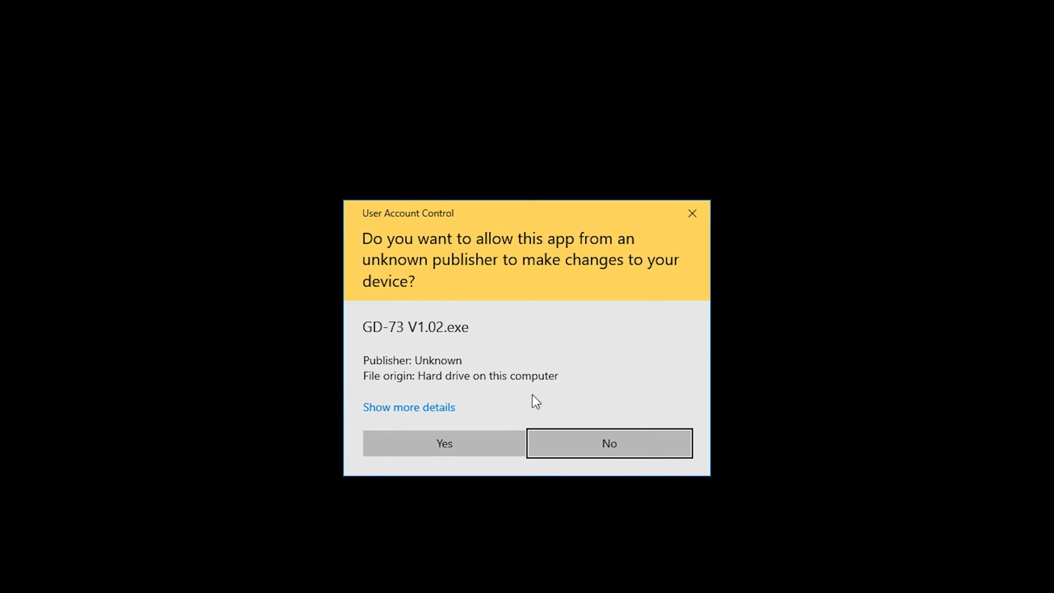
{"action": "left_click", "coordinate": [476, 443]}
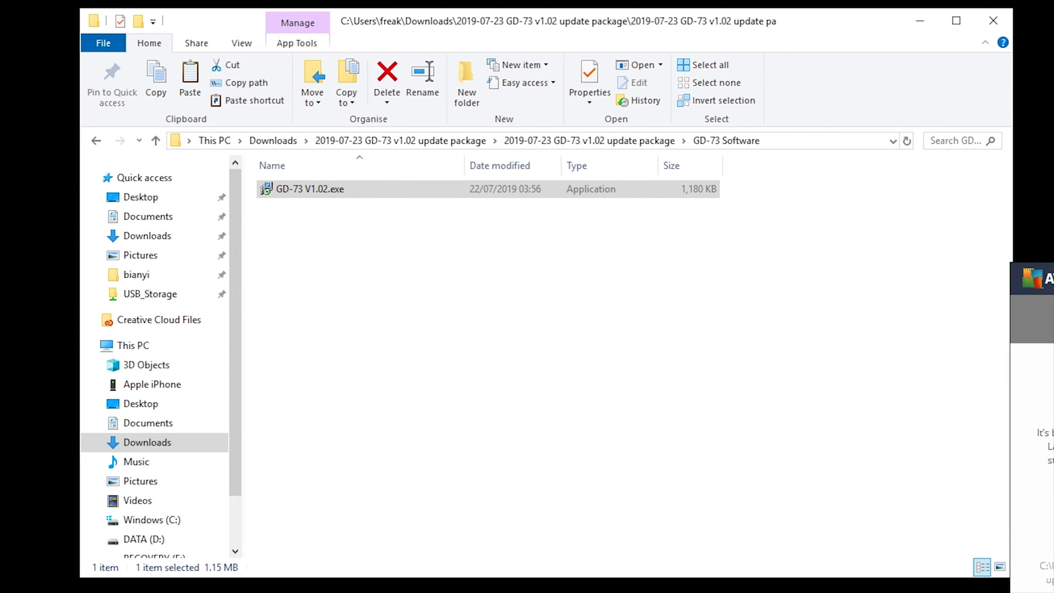
{"action": "left_click", "coordinate": [625, 456]}
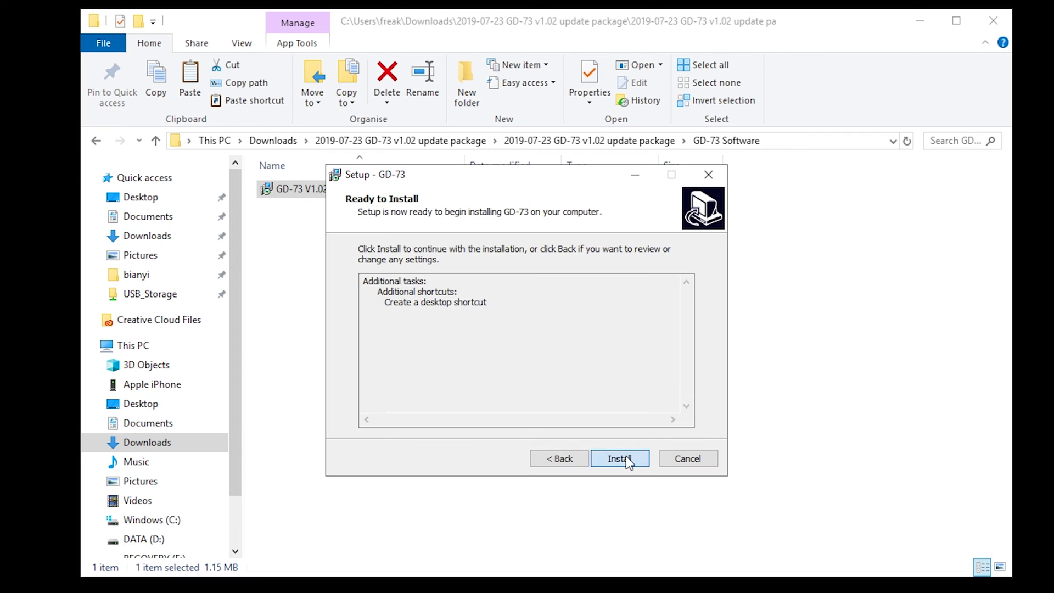
{"action": "left_click", "coordinate": [626, 458]}
{"action": "left_click", "coordinate": [626, 458]}
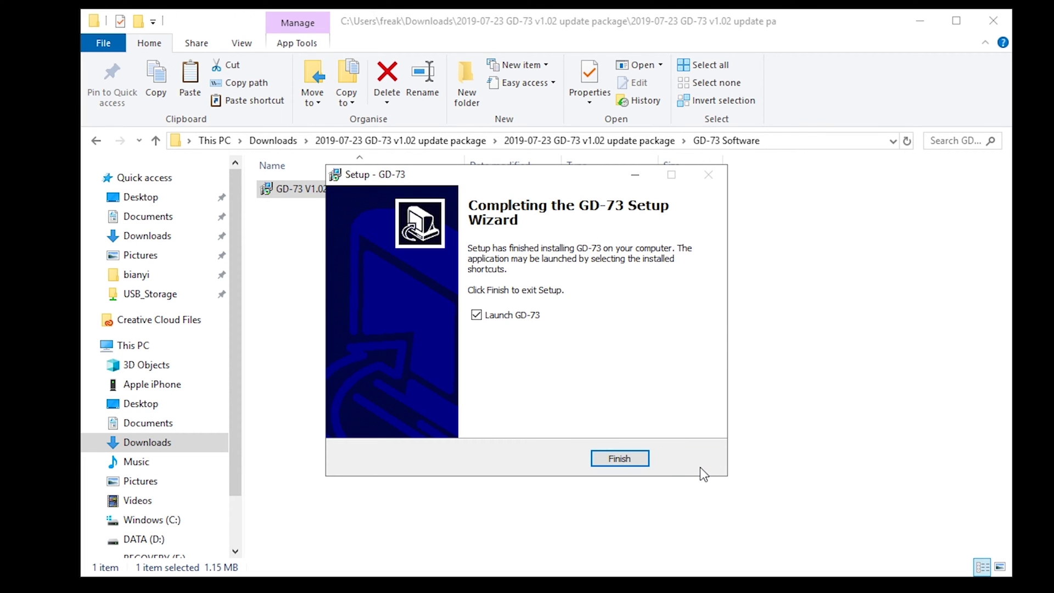
{"action": "left_click", "coordinate": [634, 458]}
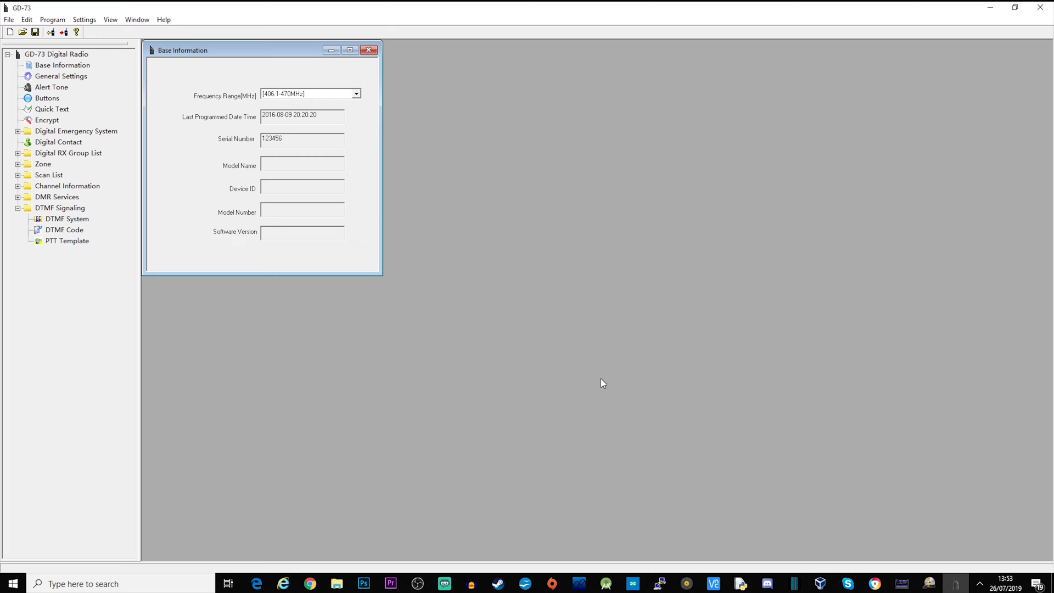
{"action": "left_click", "coordinate": [1040, 7]}
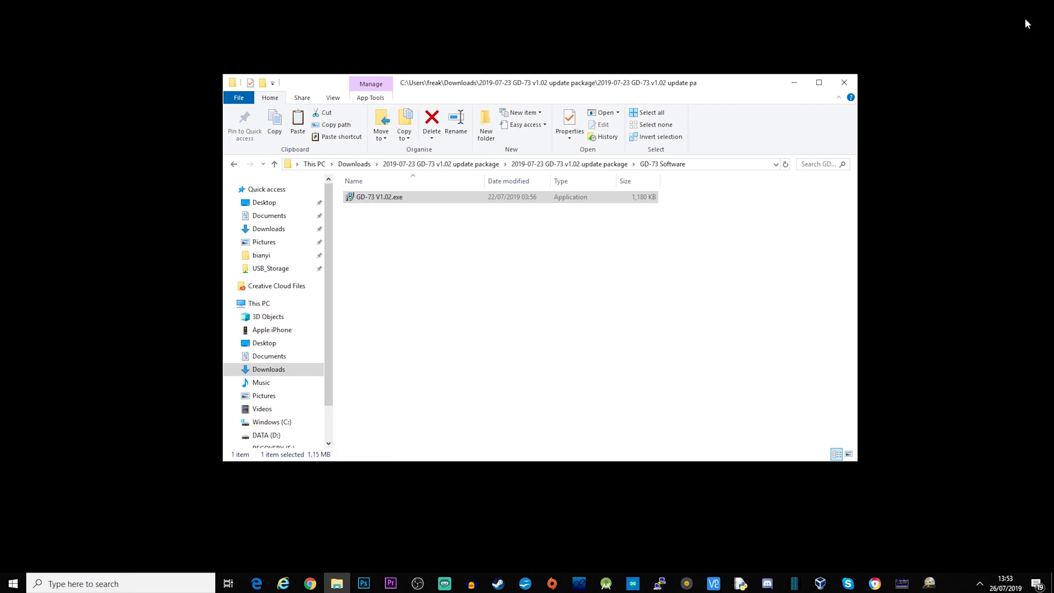
Step: Run usblib_hrc7000.exe from the GD-73 USB driver folder as administrator, saving its .inf file
{"action": "left_click", "coordinate": [233, 163]}
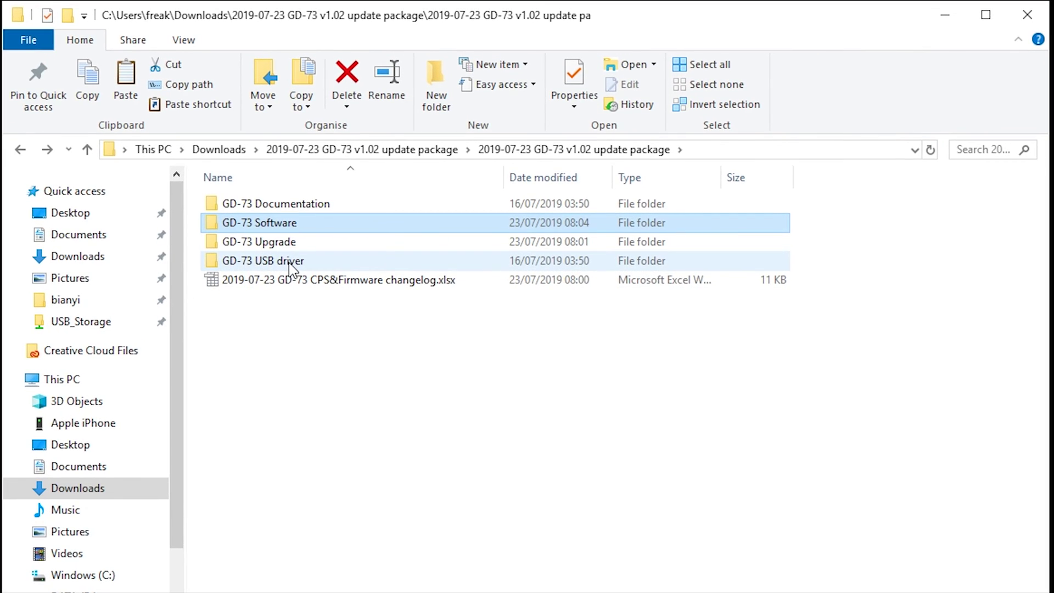
{"action": "double_click", "coordinate": [273, 262]}
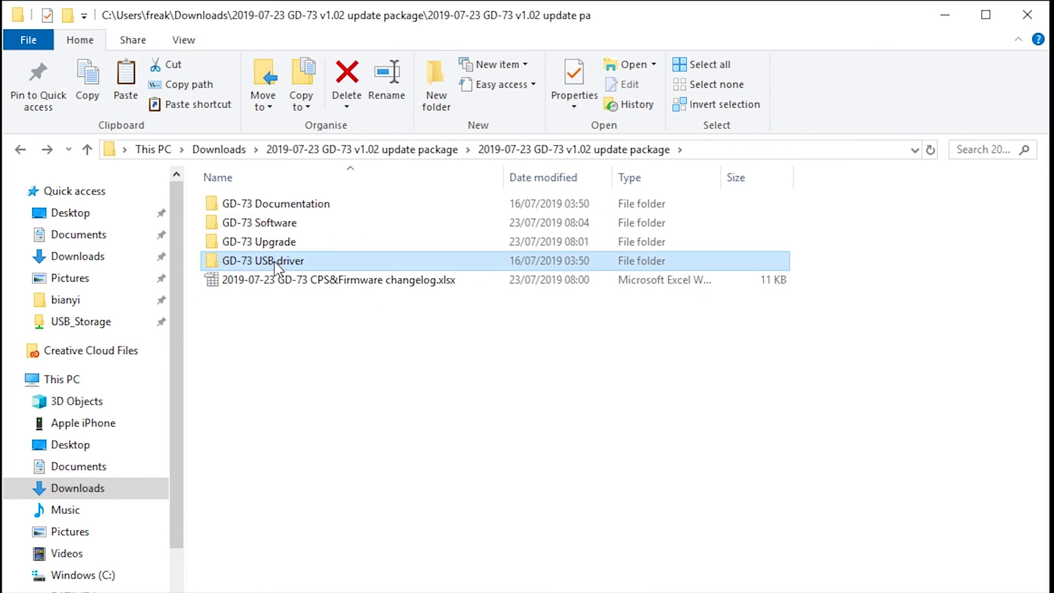
{"action": "right_click", "coordinate": [269, 205]}
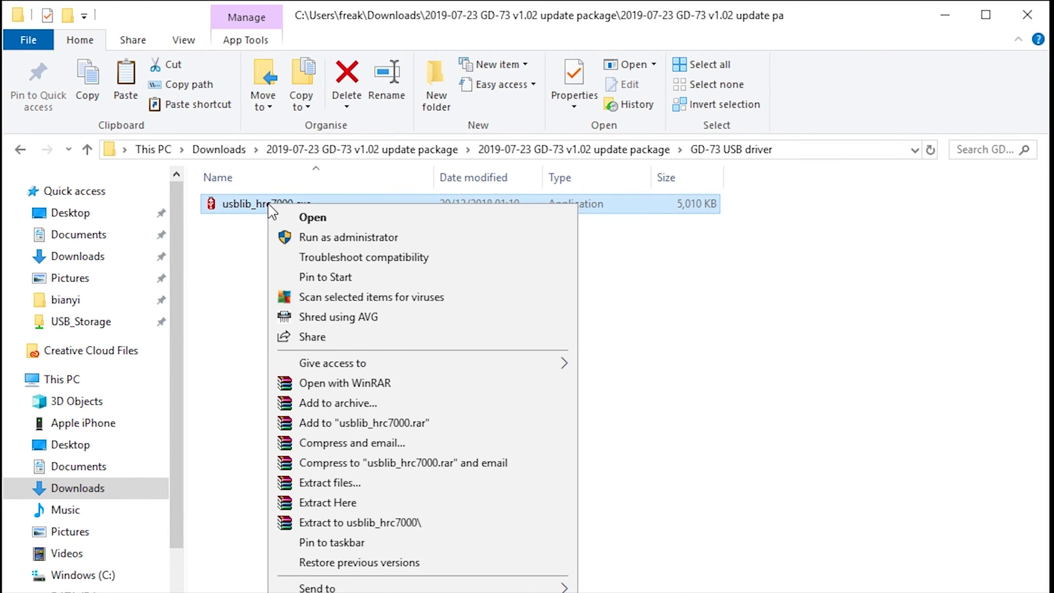
{"action": "left_click", "coordinate": [317, 241]}
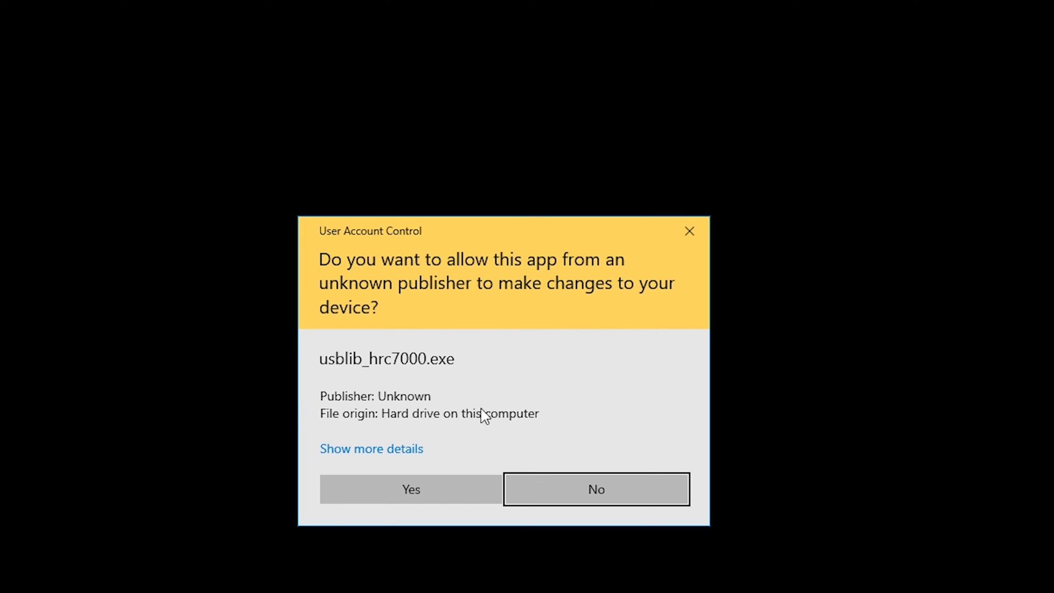
{"action": "left_click", "coordinate": [460, 480]}
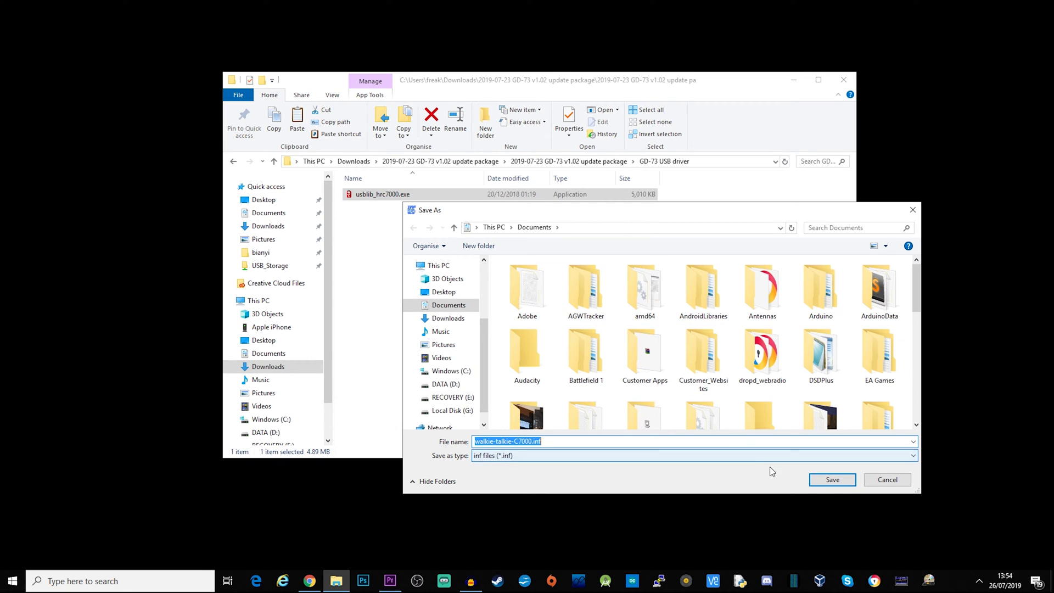
{"action": "left_click", "coordinate": [825, 478]}
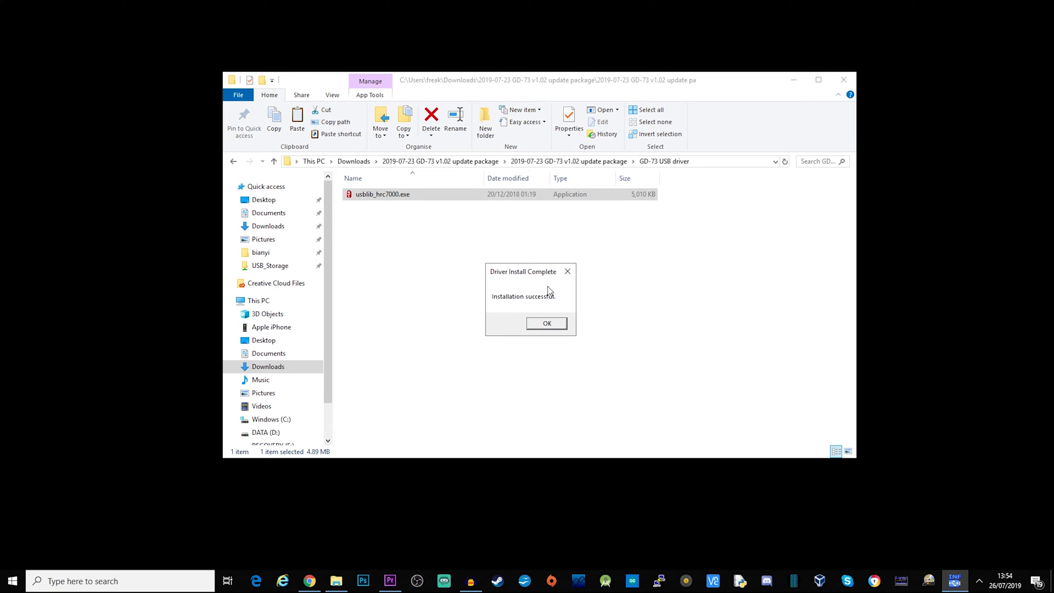
{"action": "left_click", "coordinate": [548, 323]}
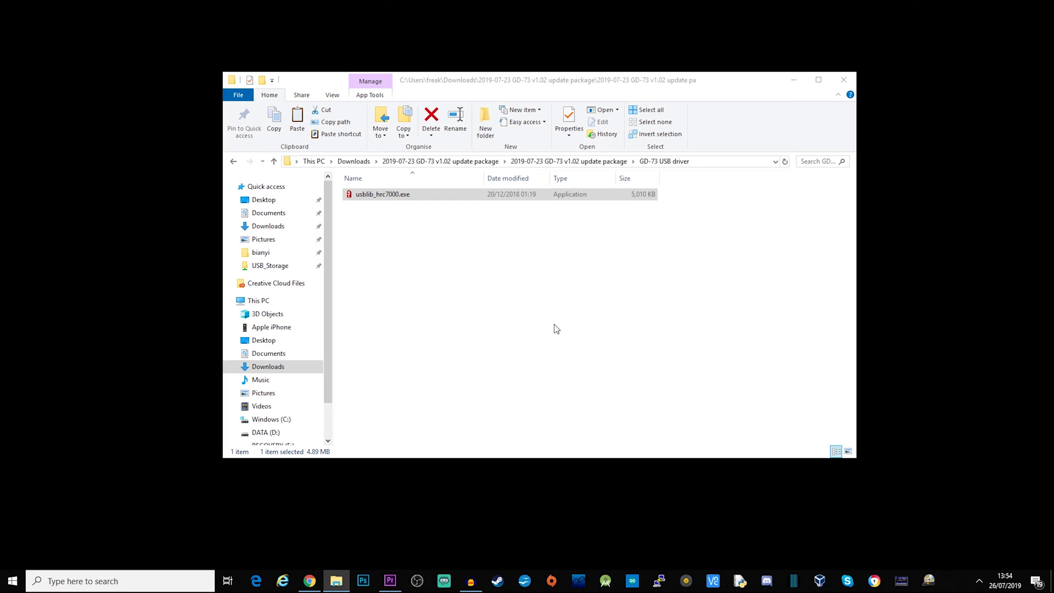
{"action": "left_click", "coordinate": [234, 162]}
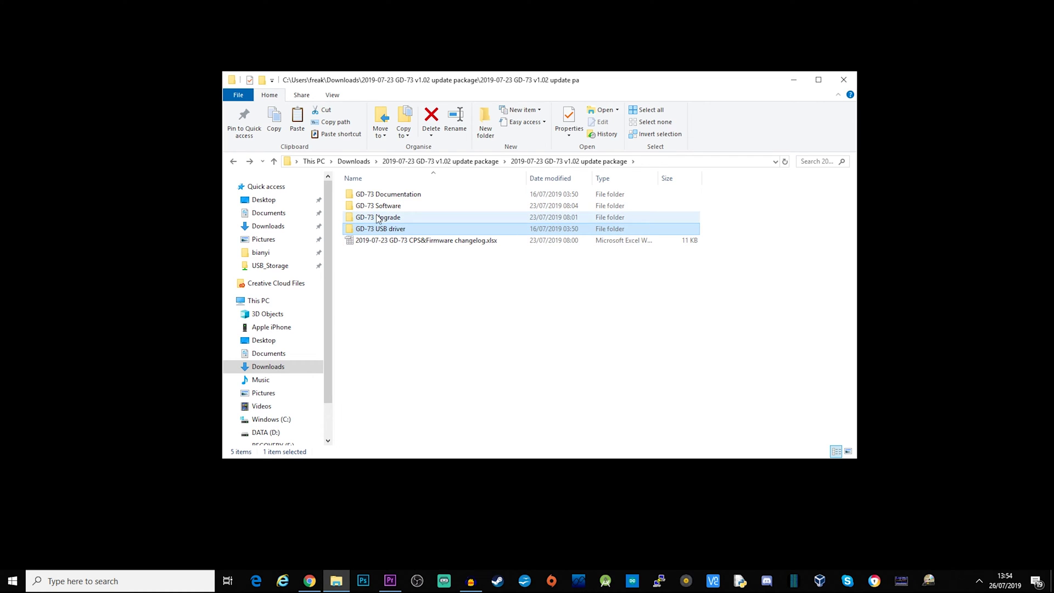
Step: Launch GD-73 CPS from Start and read the radio, which reports software version V1.01
{"action": "left_click", "coordinate": [12, 580]}
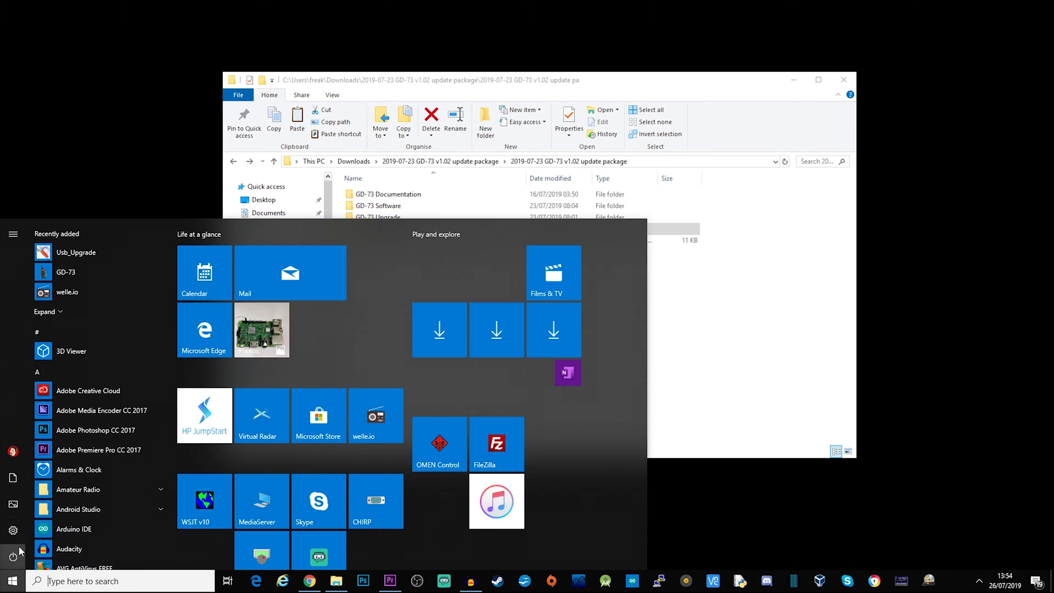
{"action": "left_click", "coordinate": [76, 271]}
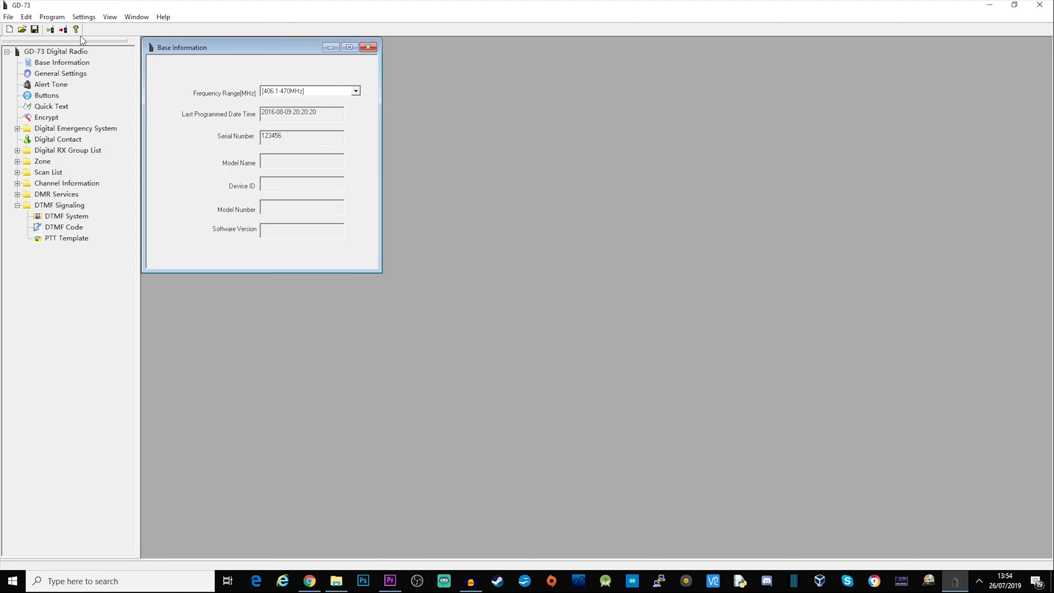
{"action": "left_click", "coordinate": [51, 30]}
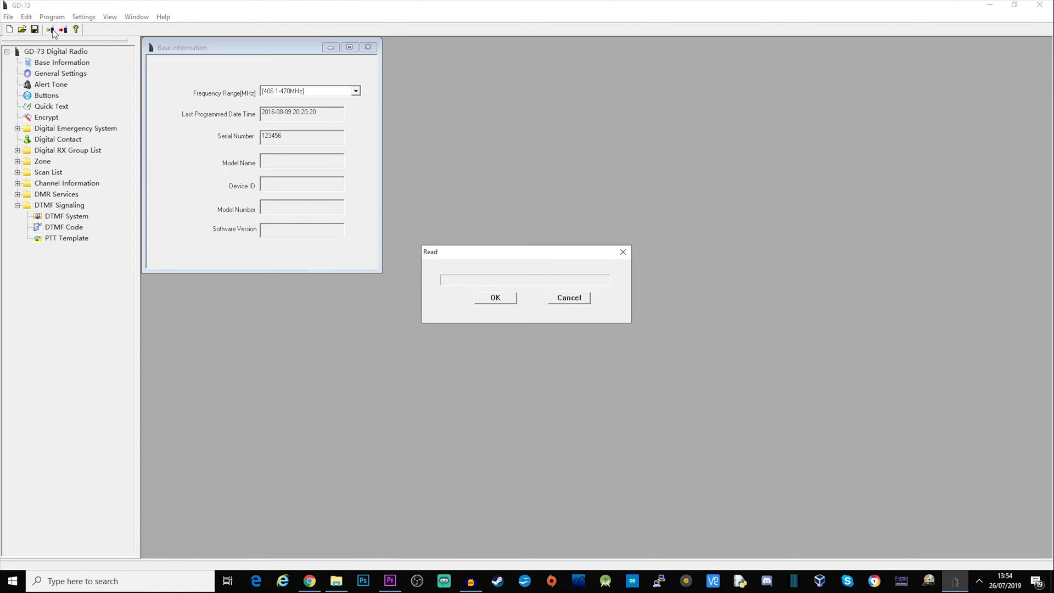
{"action": "left_click", "coordinate": [495, 299]}
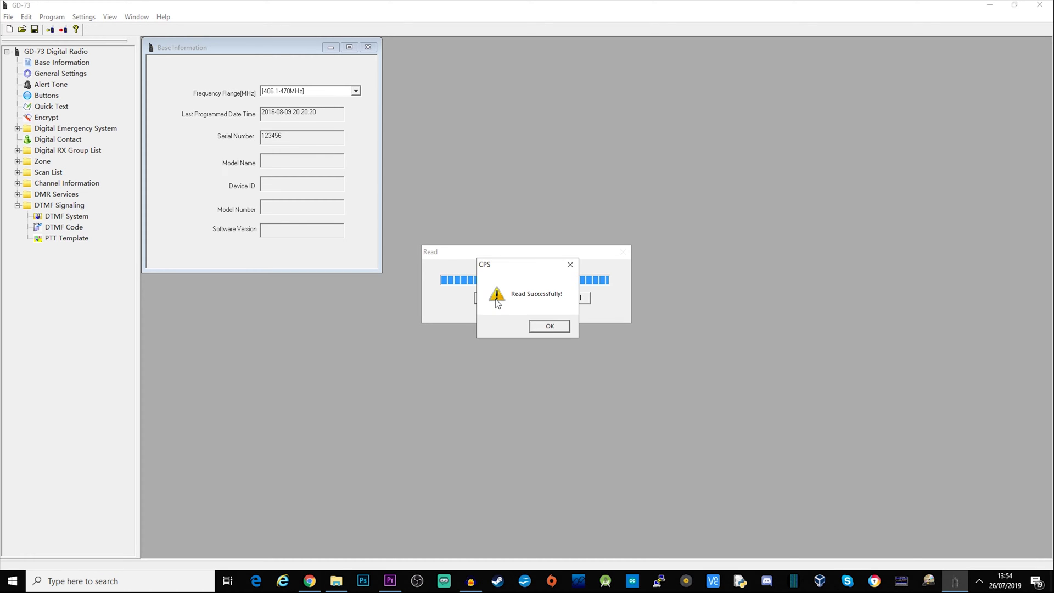
{"action": "left_click", "coordinate": [549, 326]}
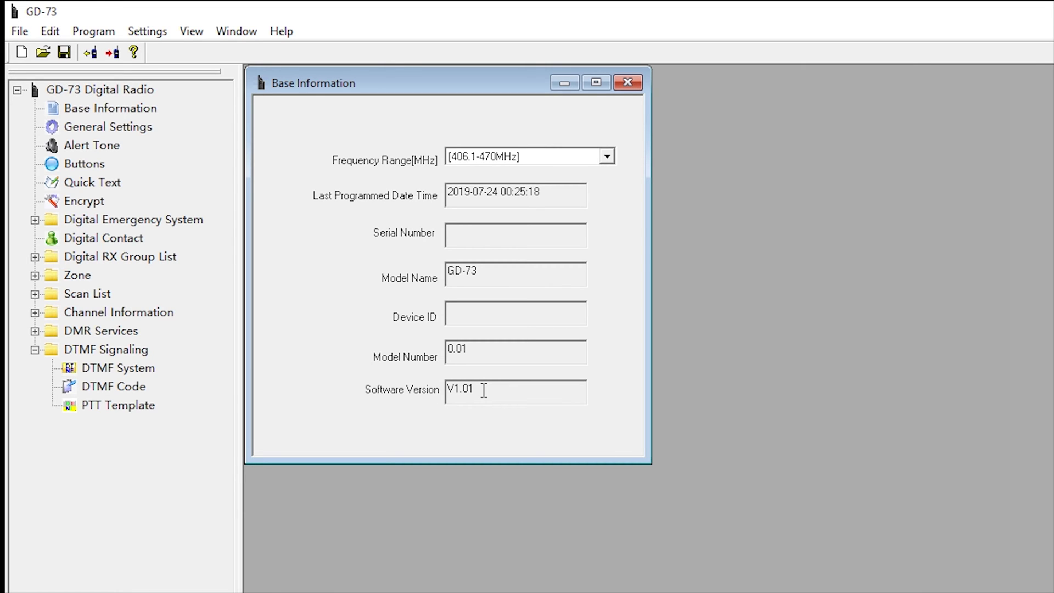
{"action": "left_click_drag", "start_coordinate": [483, 390], "coordinate": [424, 397]}
{"action": "left_click", "coordinate": [95, 112]}
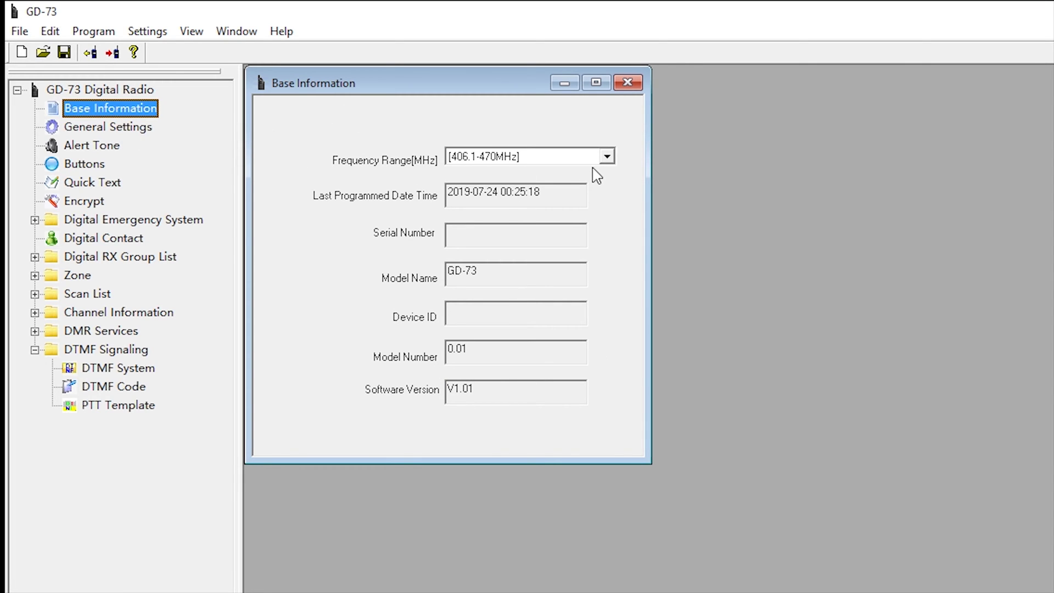
{"action": "left_click", "coordinate": [606, 156]}
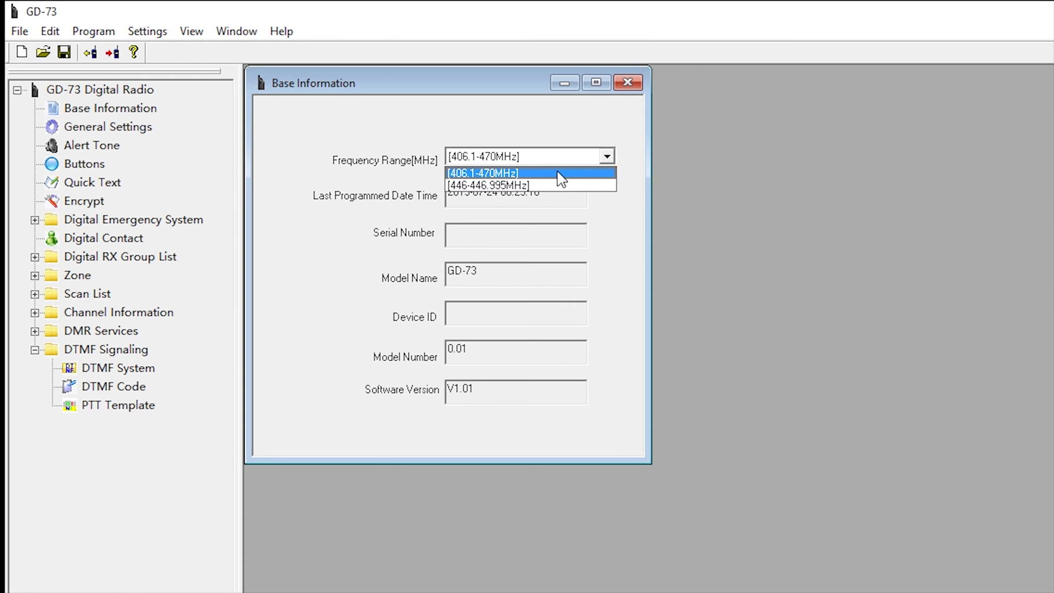
{"action": "left_click", "coordinate": [560, 173]}
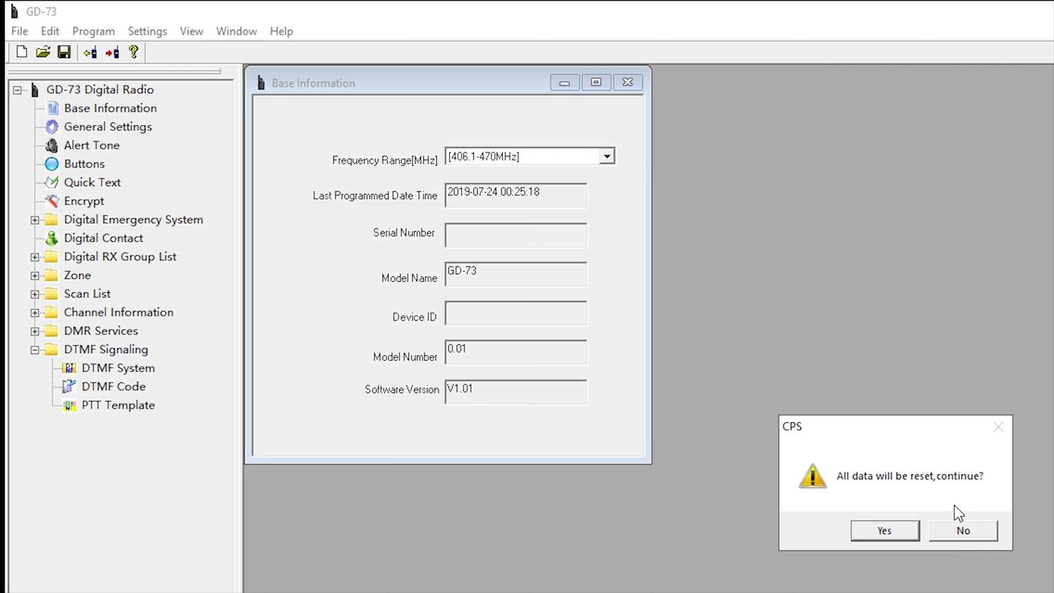
{"action": "left_click", "coordinate": [970, 531]}
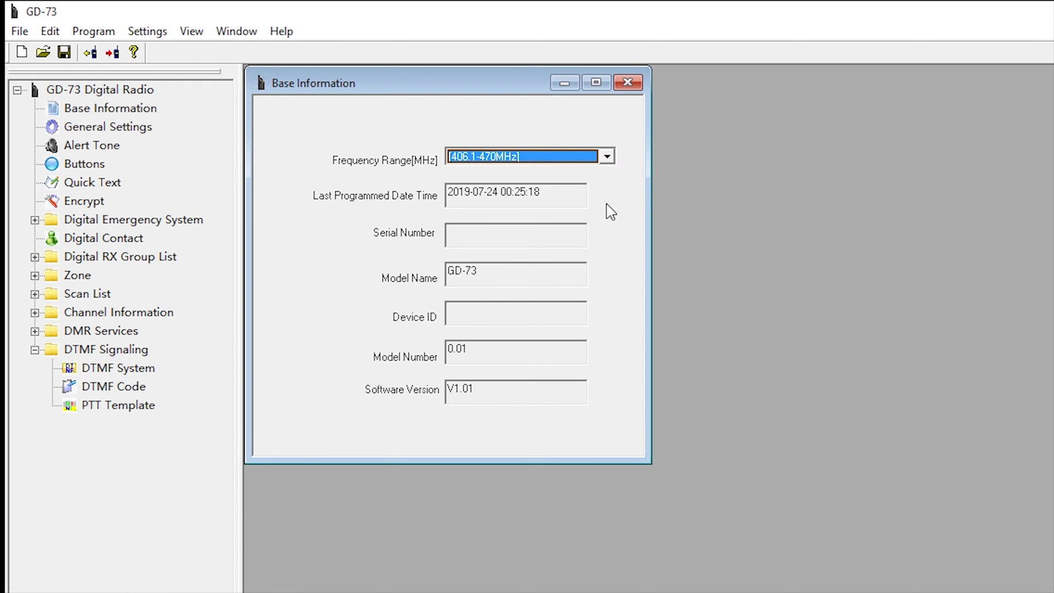
Step: Inspect Radio ID and Radio Name in General Settings, then view the Alert Tone page
{"action": "double_click", "coordinate": [137, 128]}
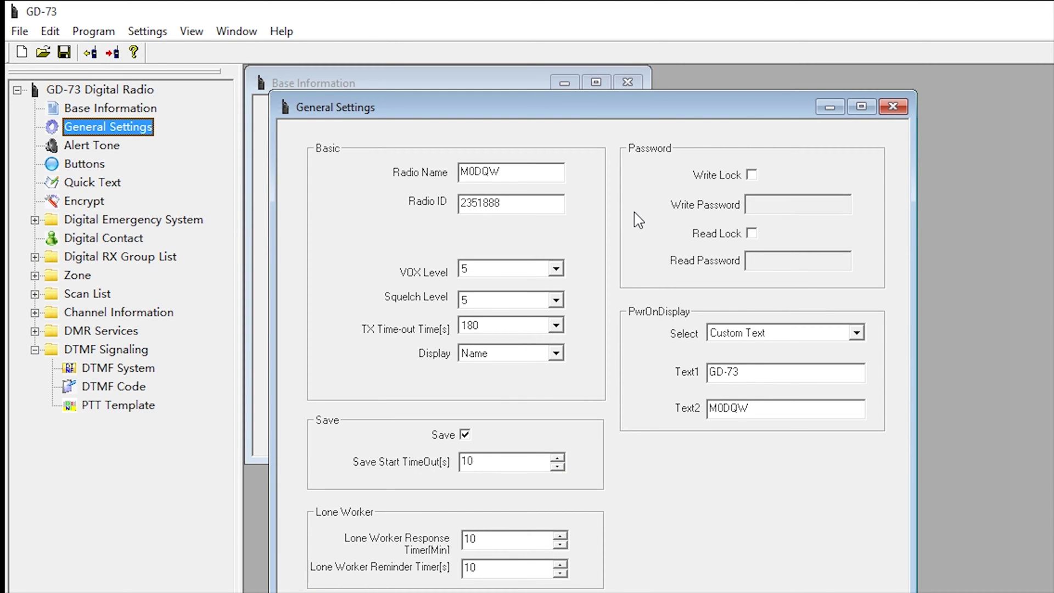
{"action": "left_click", "coordinate": [529, 207]}
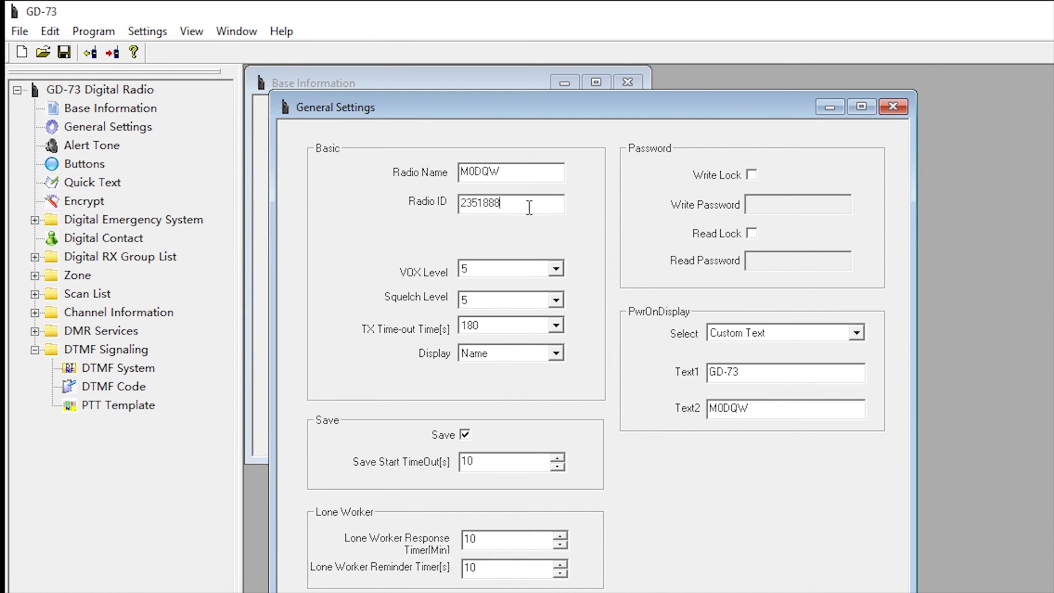
{"action": "double_click", "coordinate": [529, 208]}
{"action": "left_click", "coordinate": [530, 205]}
{"action": "left_click", "coordinate": [542, 169]}
{"action": "double_click", "coordinate": [544, 170]}
{"action": "left_click", "coordinate": [555, 170]}
{"action": "left_click_drag", "start_coordinate": [603, 110], "coordinate": [635, 107]}
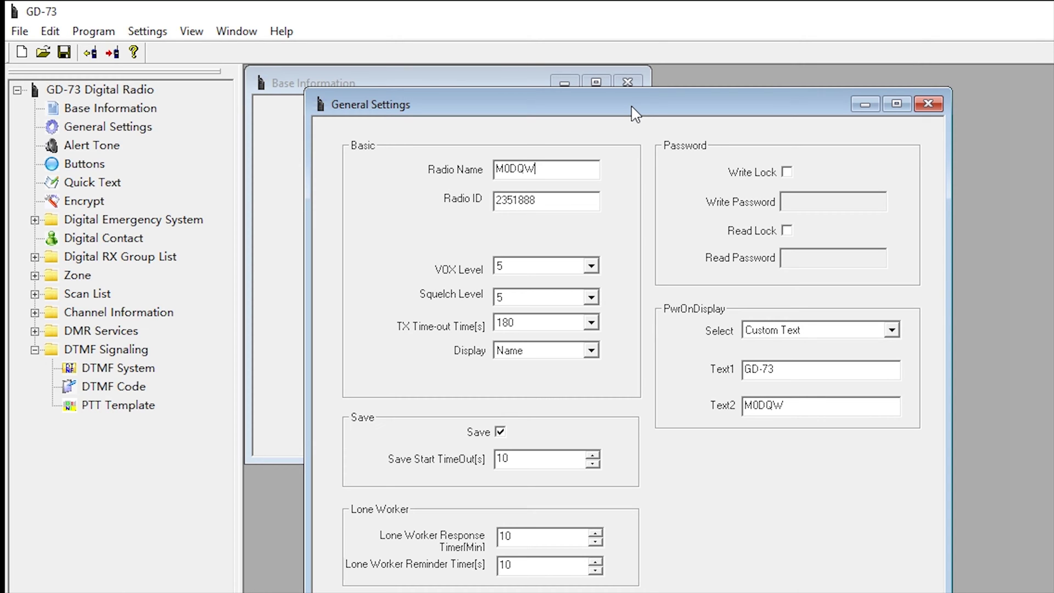
{"action": "left_click", "coordinate": [99, 150]}
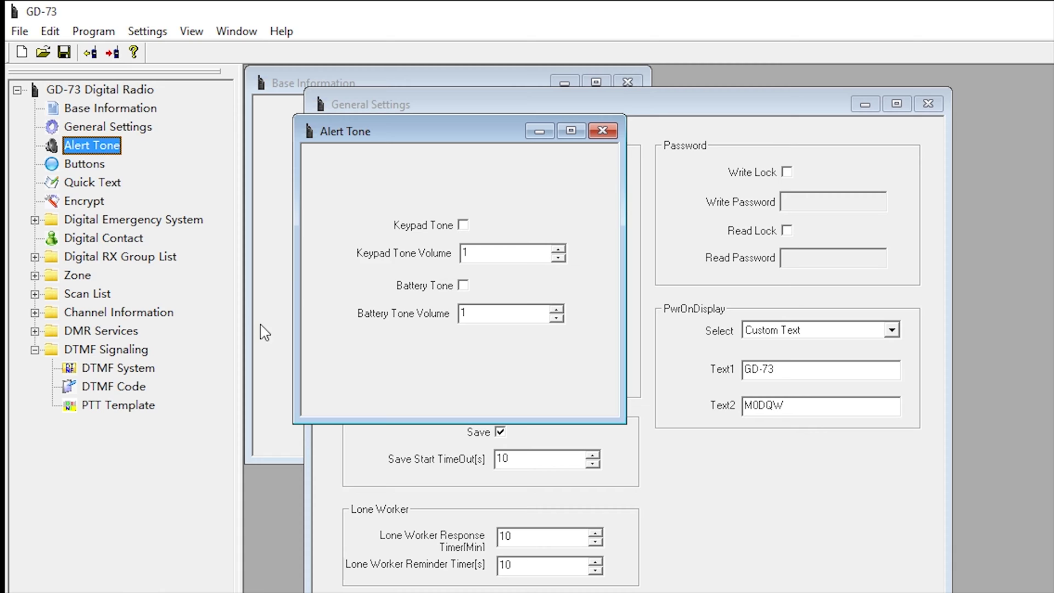
Step: Review Buttons settings, keeping Long Press Duration at 2.0 and Side Button1 Long Press at None
{"action": "left_click", "coordinate": [84, 168]}
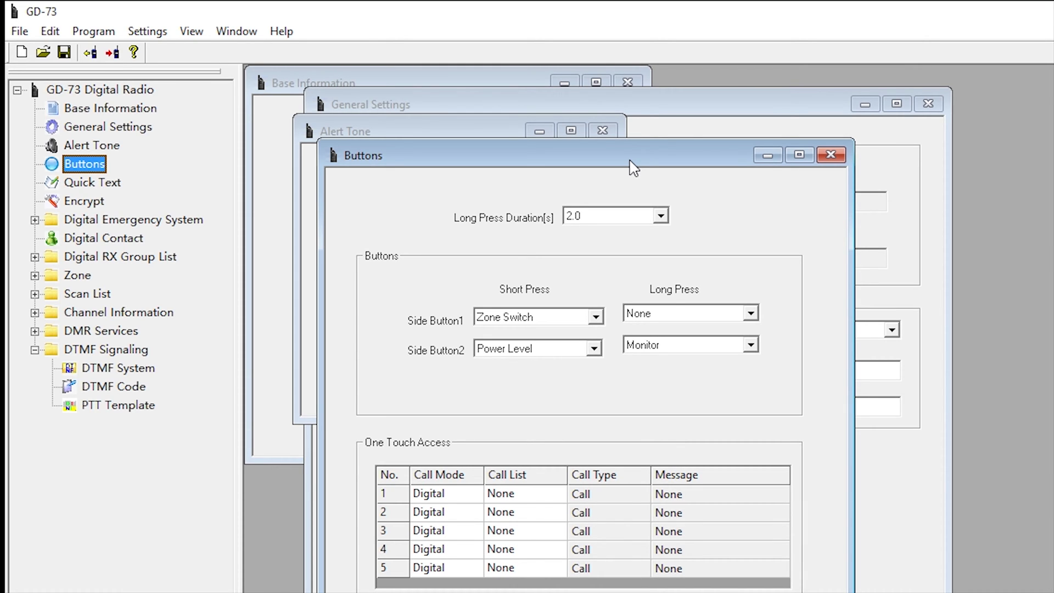
{"action": "left_click", "coordinate": [661, 216]}
{"action": "left_click", "coordinate": [663, 235]}
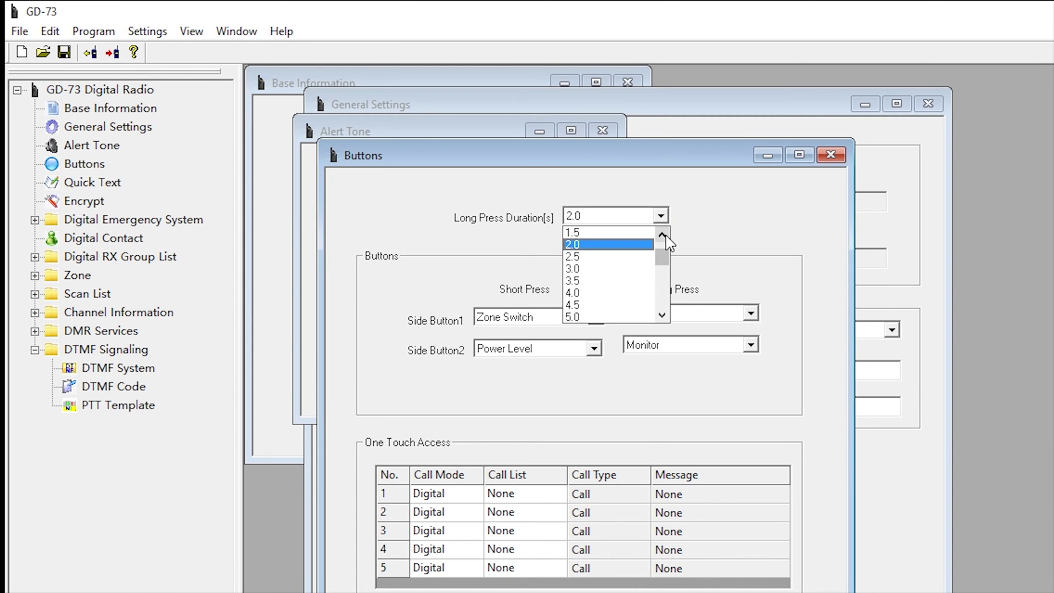
{"action": "left_click", "coordinate": [662, 235]}
{"action": "left_click", "coordinate": [642, 256]}
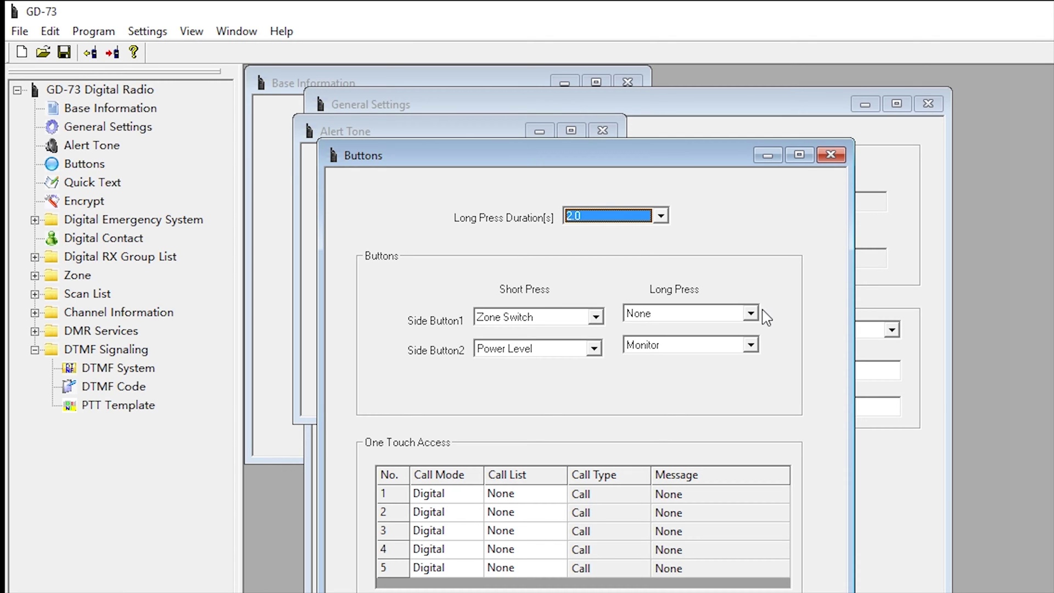
{"action": "left_click", "coordinate": [733, 323]}
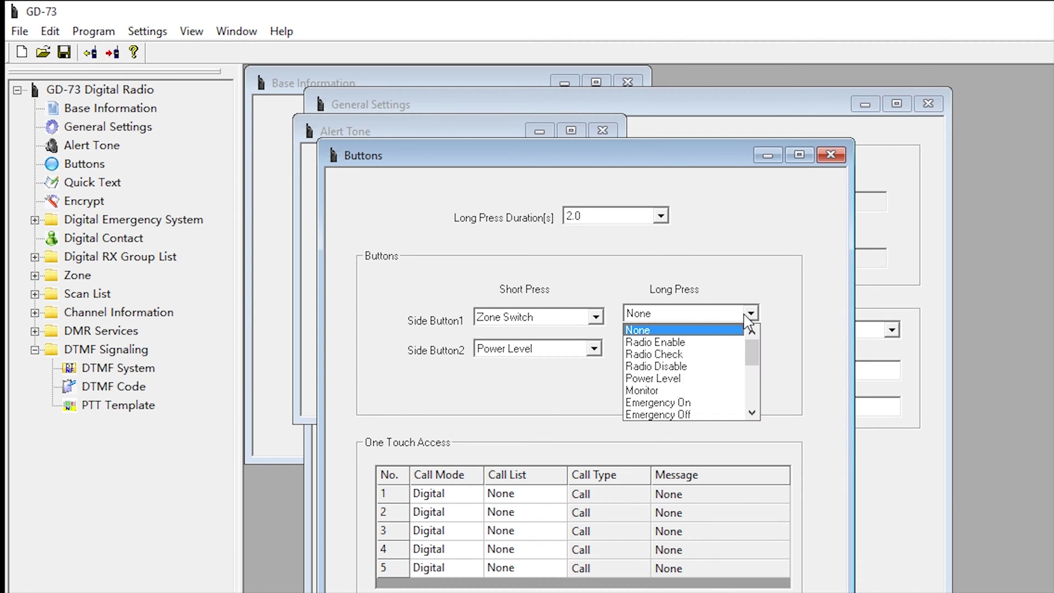
{"action": "left_click", "coordinate": [706, 328]}
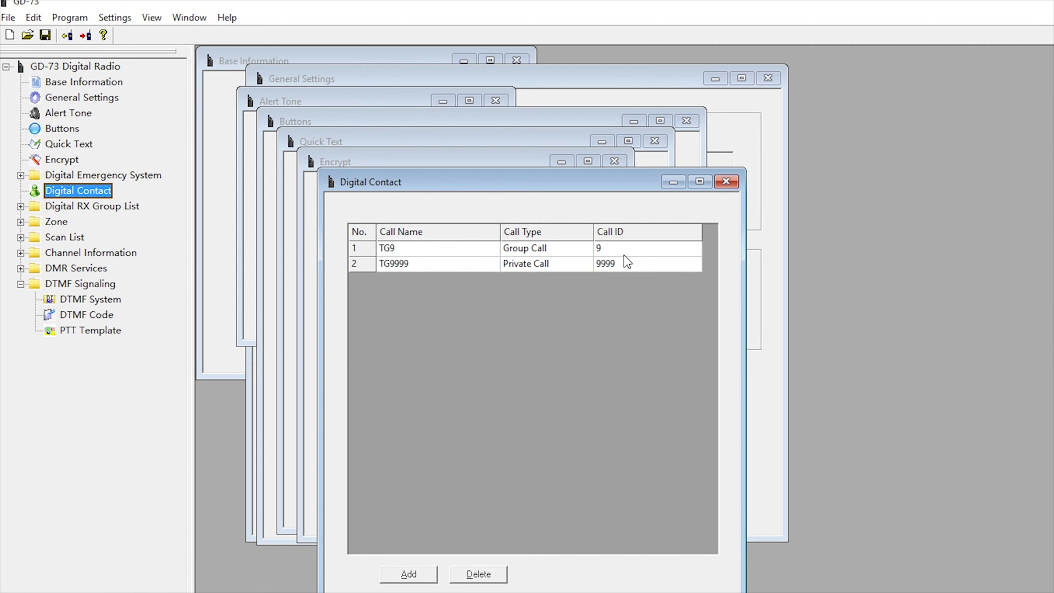
Step: View Group1's receive group and Zone 1's channels, then expand the Channel Information list
{"action": "left_click", "coordinate": [20, 206]}
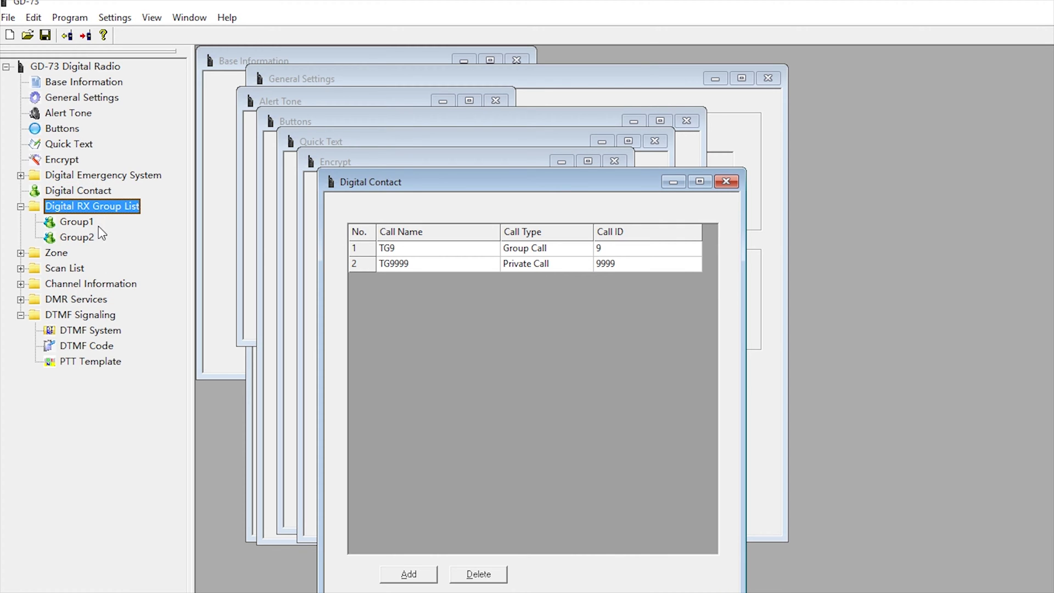
{"action": "left_click", "coordinate": [79, 224]}
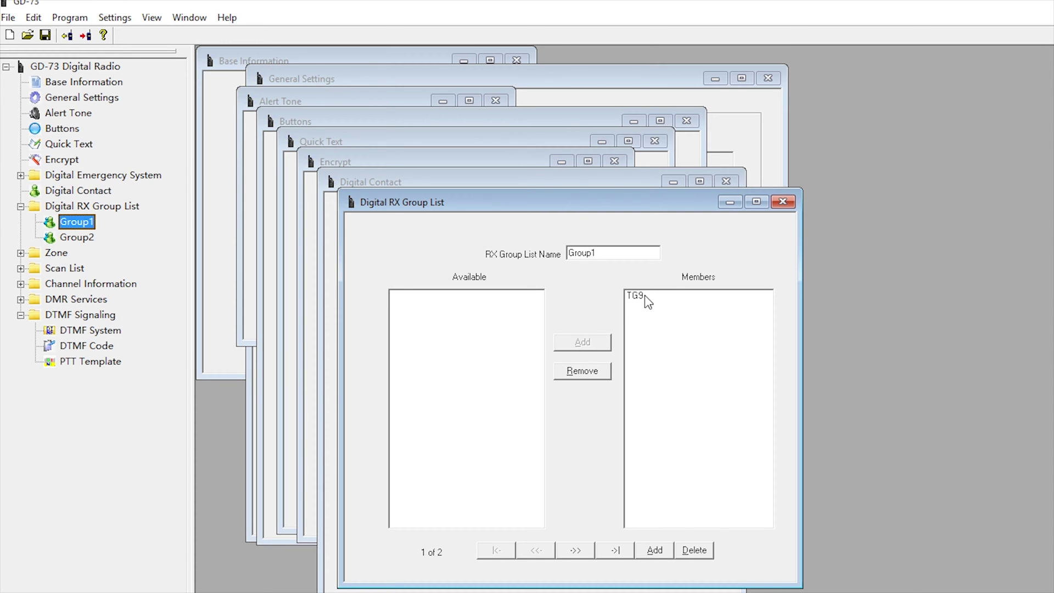
{"action": "left_click", "coordinate": [20, 255]}
{"action": "left_click", "coordinate": [71, 269]}
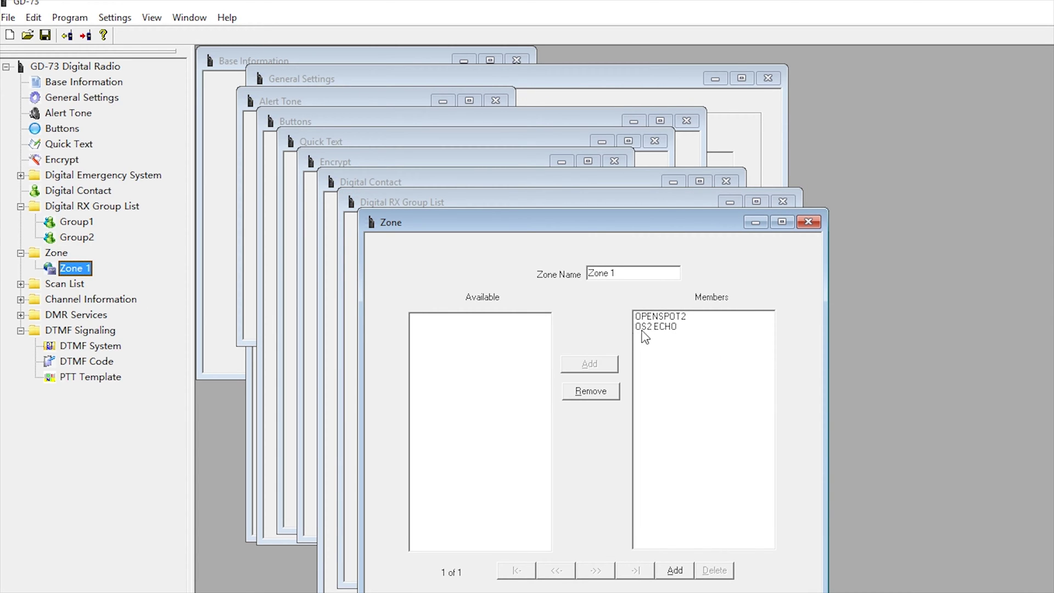
{"action": "left_click", "coordinate": [20, 301]}
{"action": "left_click", "coordinate": [98, 317]}
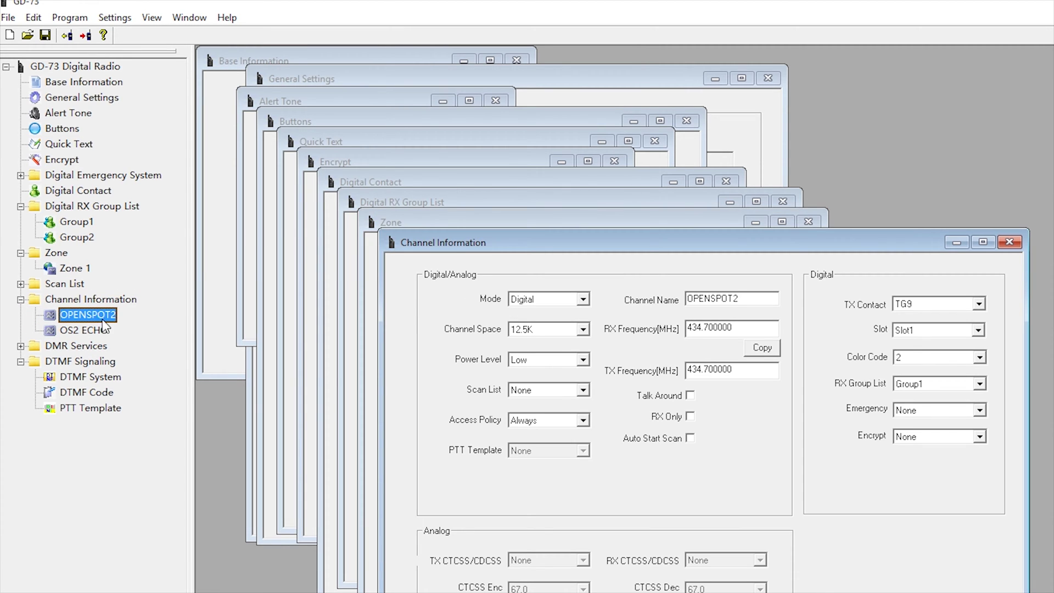
{"action": "left_click_drag", "start_coordinate": [641, 244], "coordinate": [647, 190]}
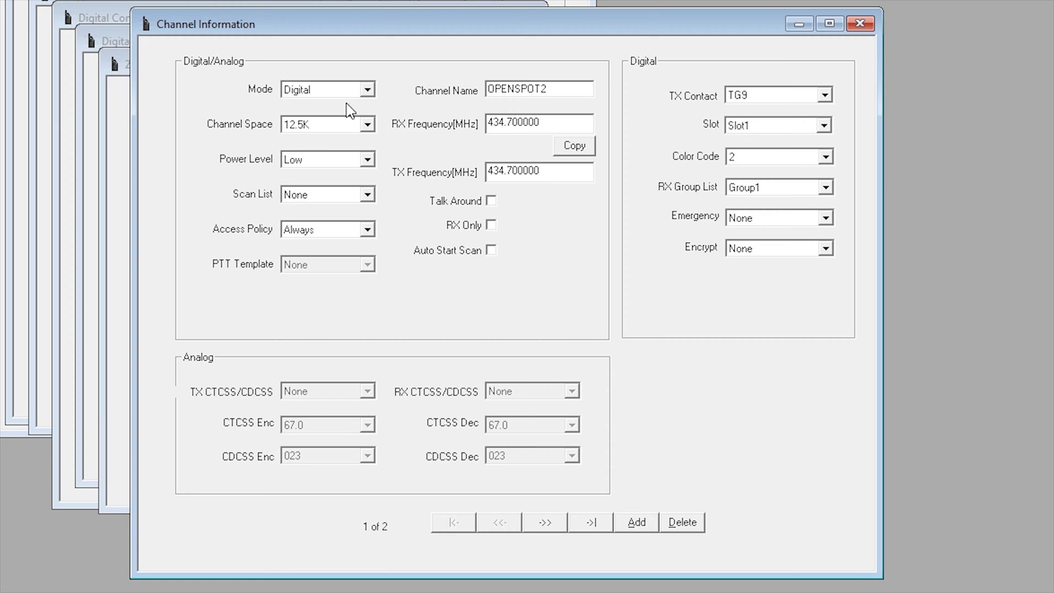
{"action": "left_click", "coordinate": [367, 89]}
{"action": "left_click", "coordinate": [364, 115]}
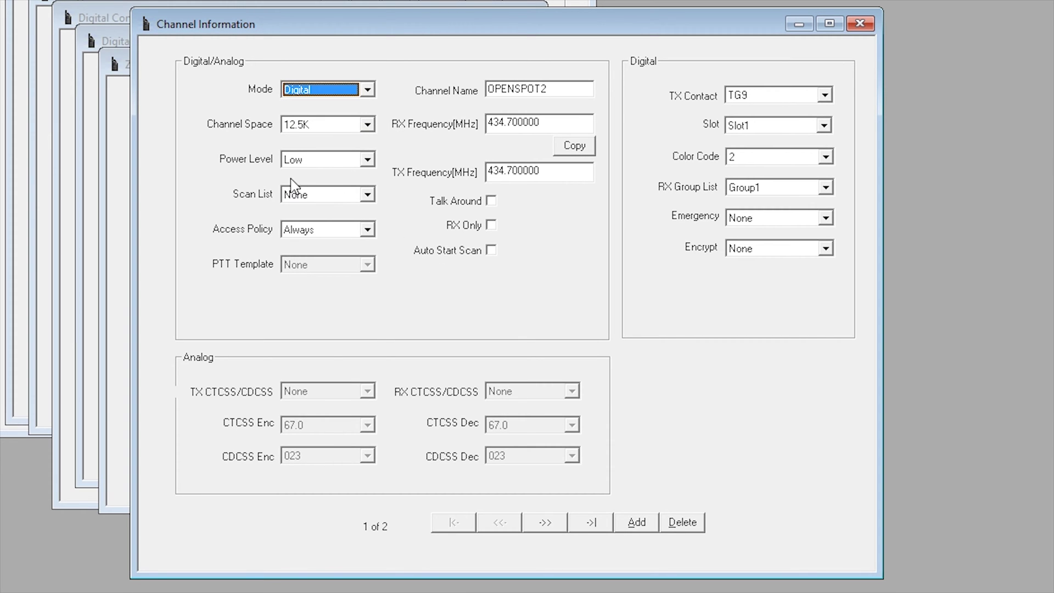
{"action": "left_click", "coordinate": [367, 159]}
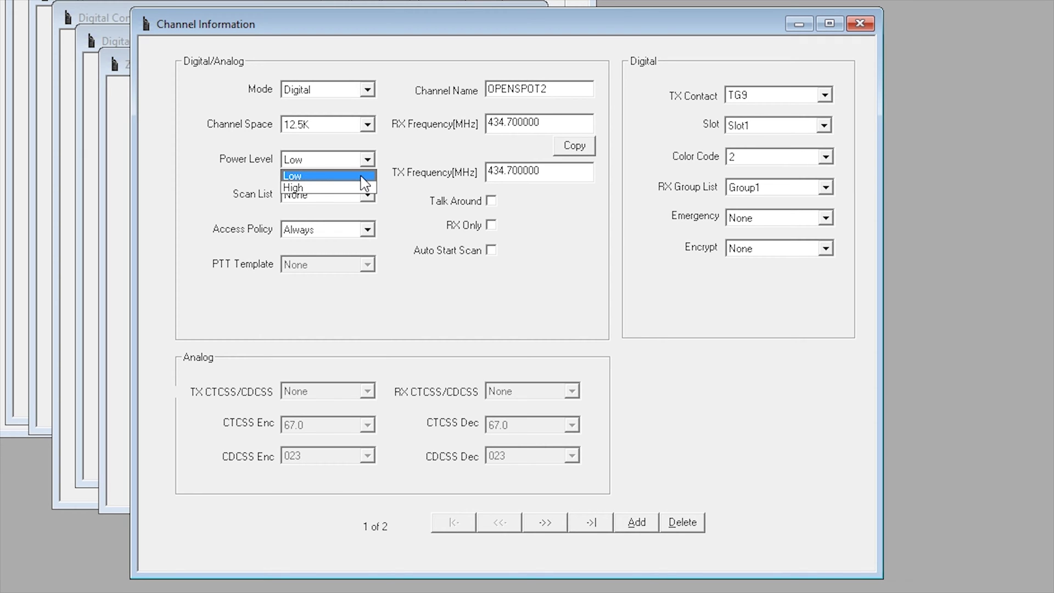
{"action": "left_click", "coordinate": [361, 177]}
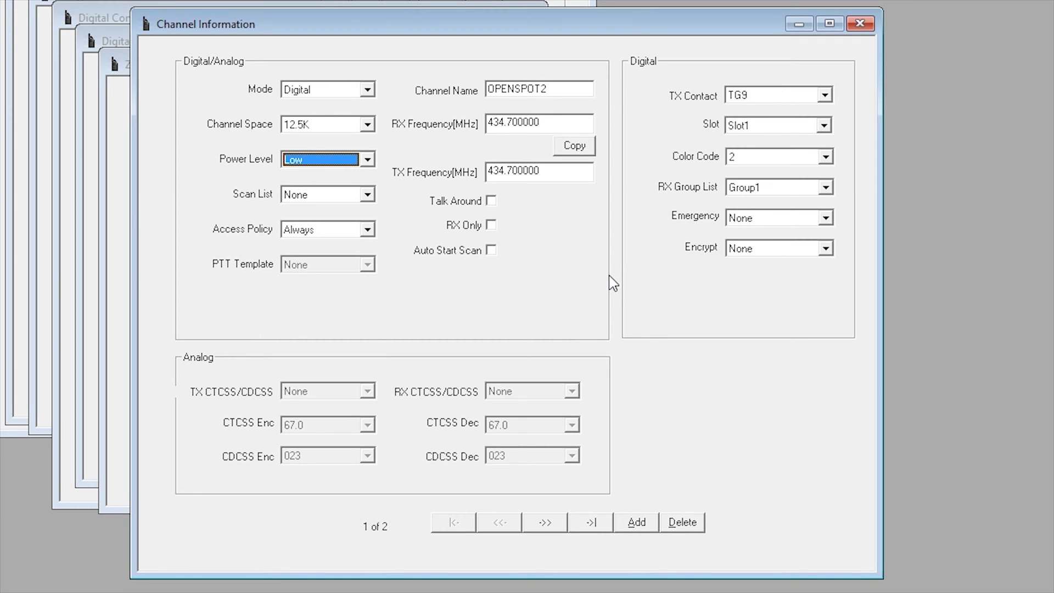
{"action": "left_click", "coordinate": [825, 98]}
{"action": "left_click", "coordinate": [810, 132]}
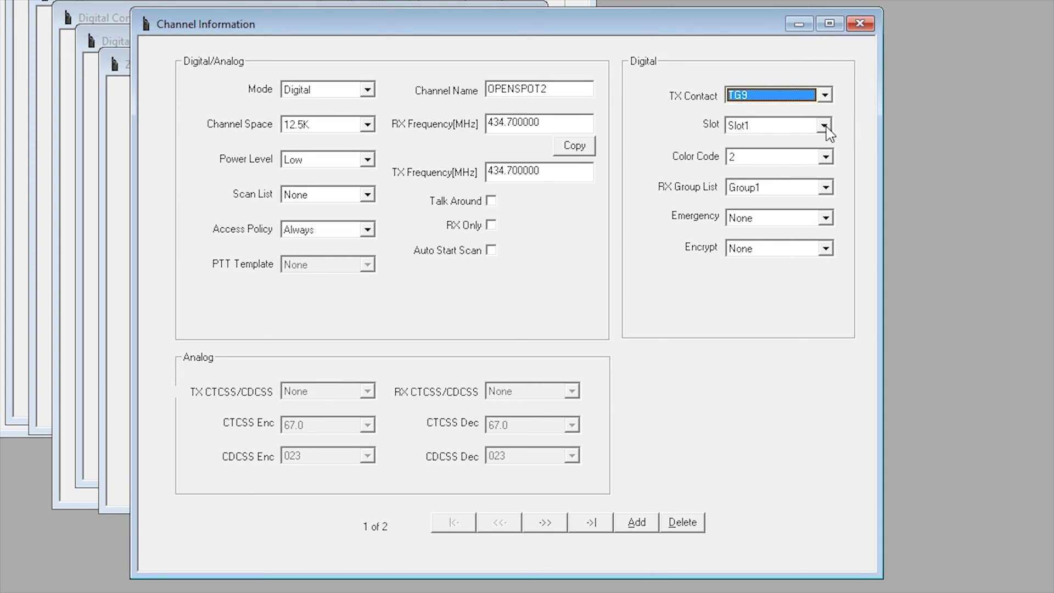
{"action": "left_click", "coordinate": [825, 126]}
{"action": "left_click", "coordinate": [826, 139]}
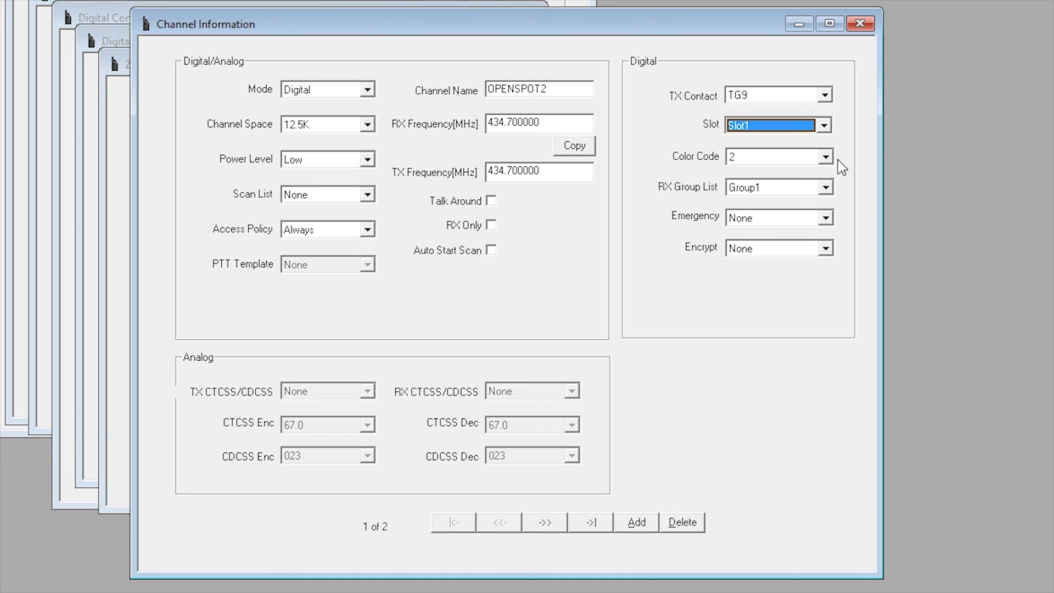
{"action": "left_click", "coordinate": [826, 187]}
{"action": "left_click", "coordinate": [794, 229]}
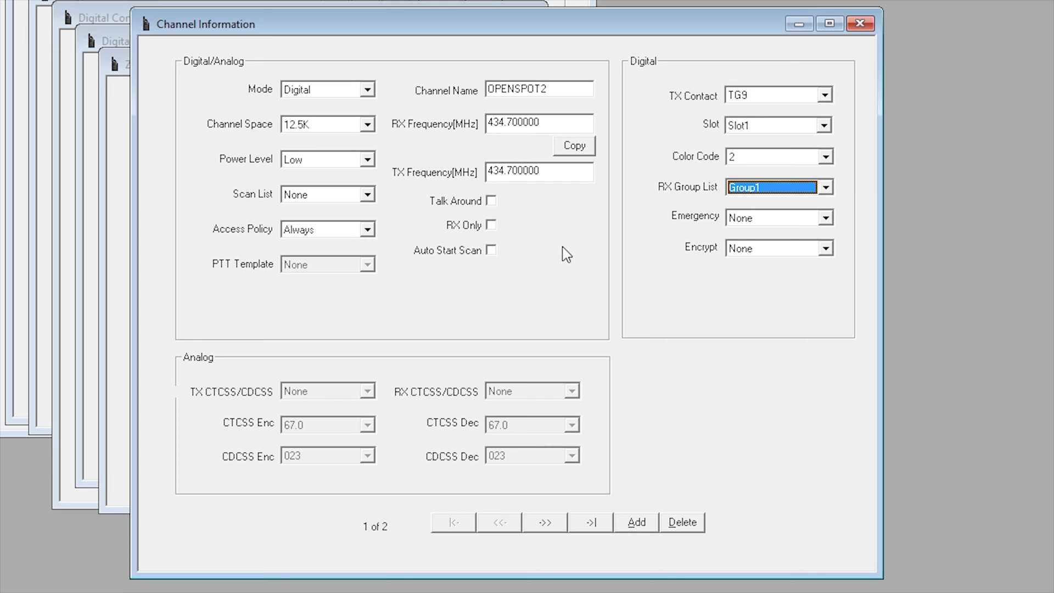
Step: Move to channel 2 of 2, OS2 ECHO, keeping its TX Contact as TG9999
{"action": "left_click", "coordinate": [545, 522]}
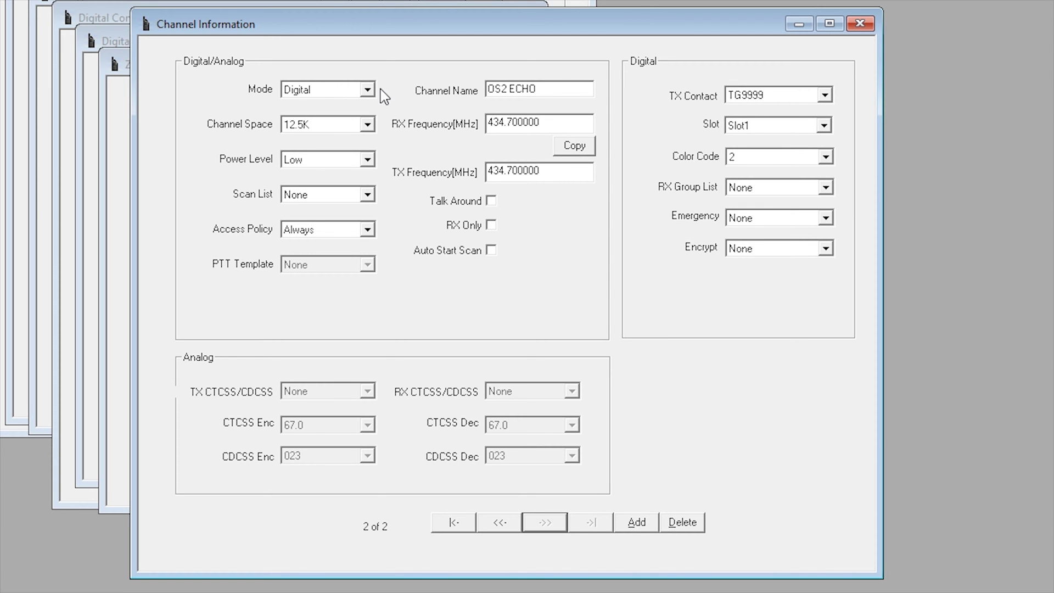
{"action": "left_click", "coordinate": [825, 96]}
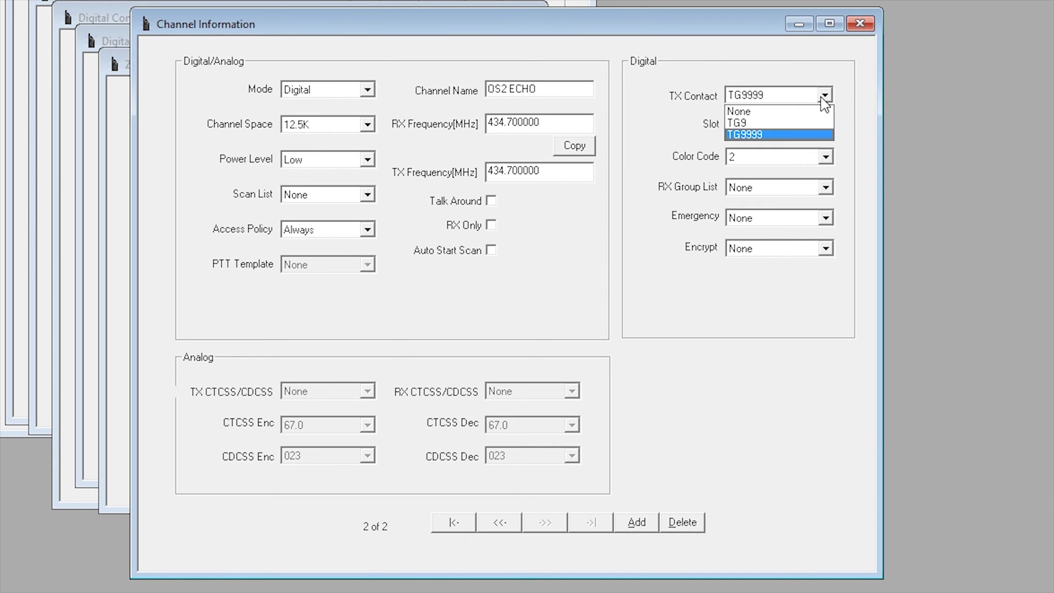
{"action": "left_click", "coordinate": [790, 135]}
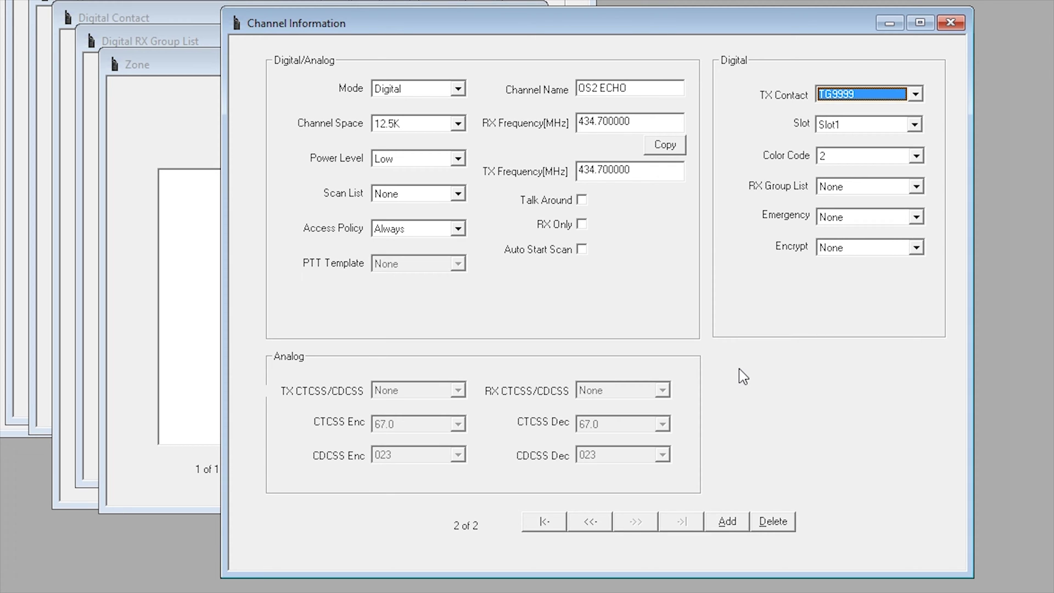
Step: Add a new channel named ALLSTAR with RX and TX frequencies 434.100000 MHz
{"action": "left_click", "coordinate": [726, 521]}
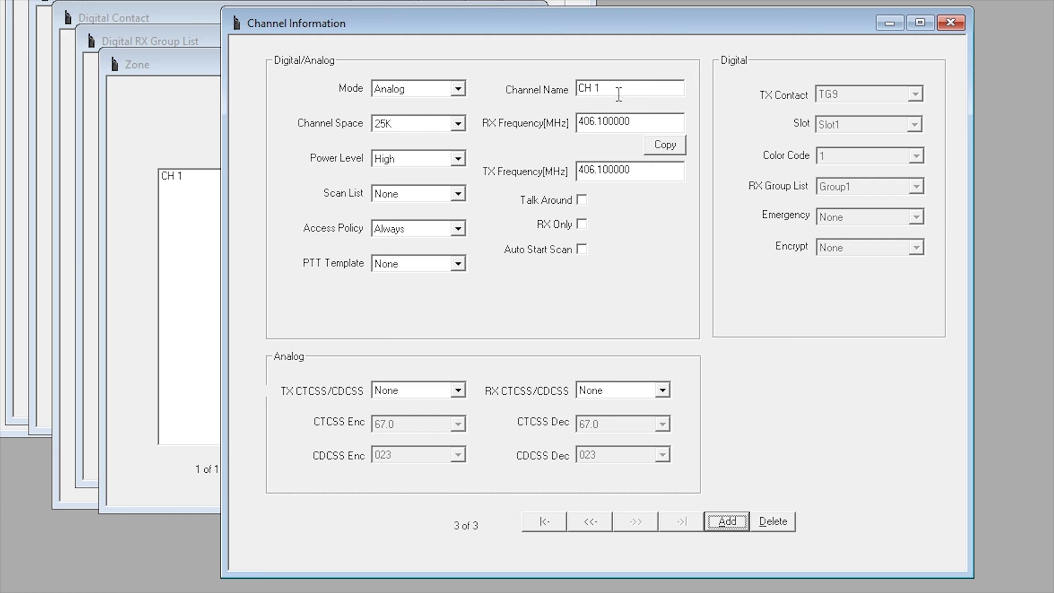
{"action": "left_click_drag", "start_coordinate": [618, 91], "coordinate": [565, 93]}
{"action": "key", "text": "BackSpace"}
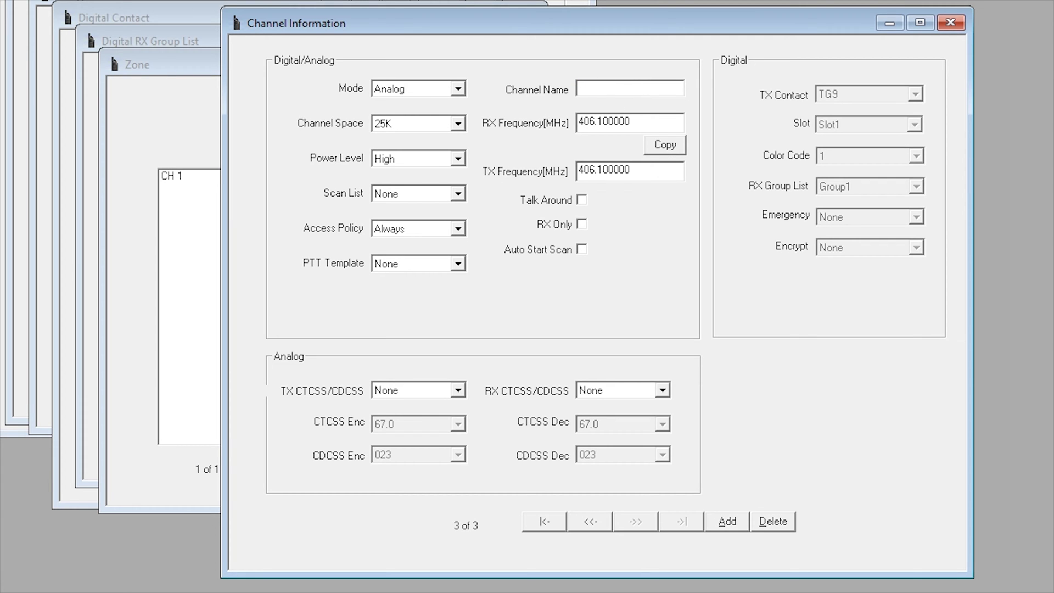
{"action": "type", "text": "ALLSTAR"}
{"action": "key", "text": "Tab"}
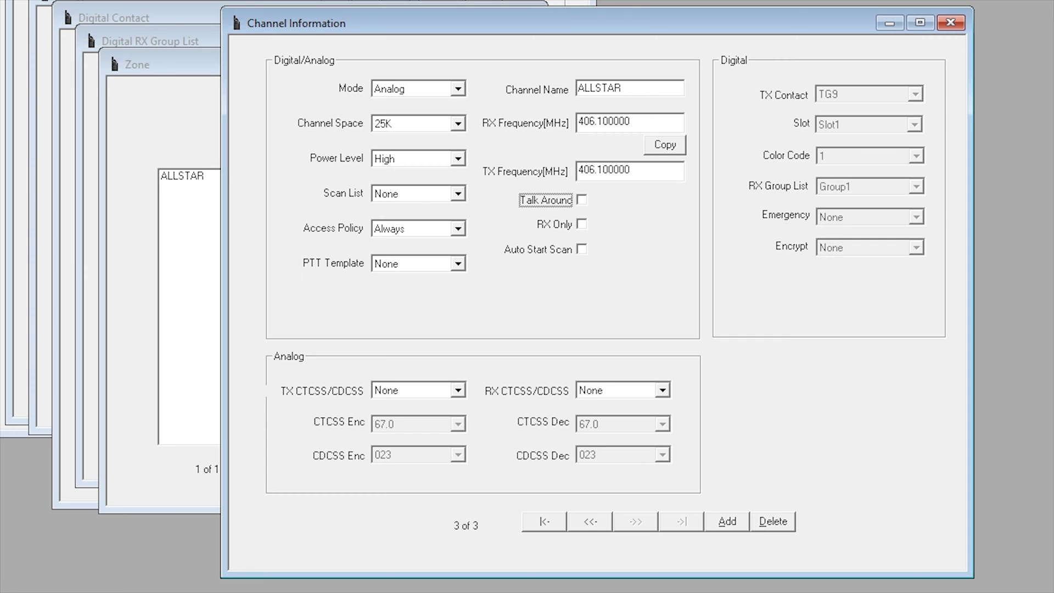
{"action": "double_click", "coordinate": [601, 123]}
{"action": "type", "text": "434.100000"}
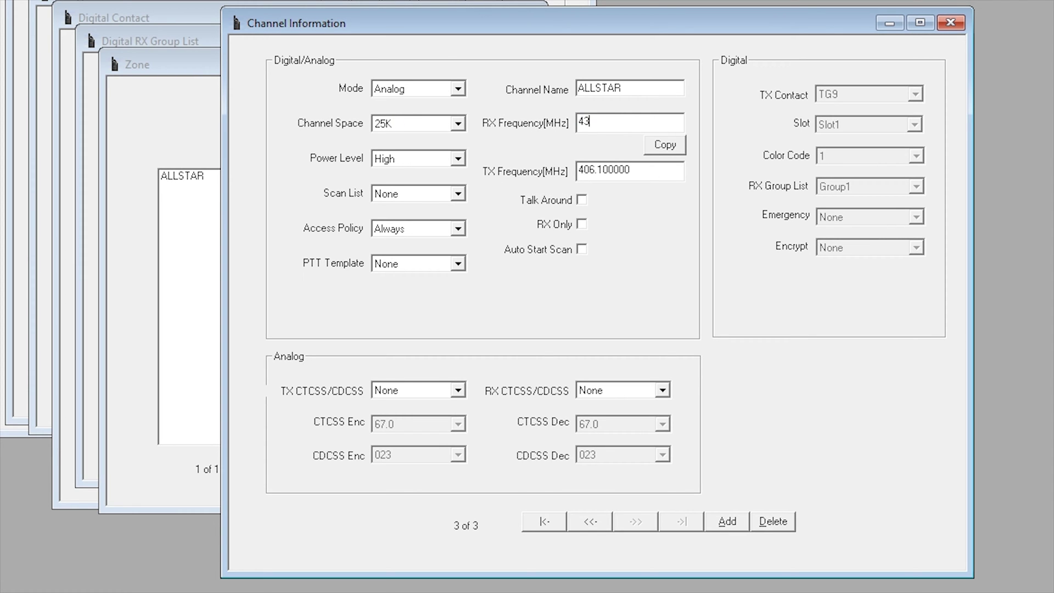
{"action": "key", "text": "Tab"}
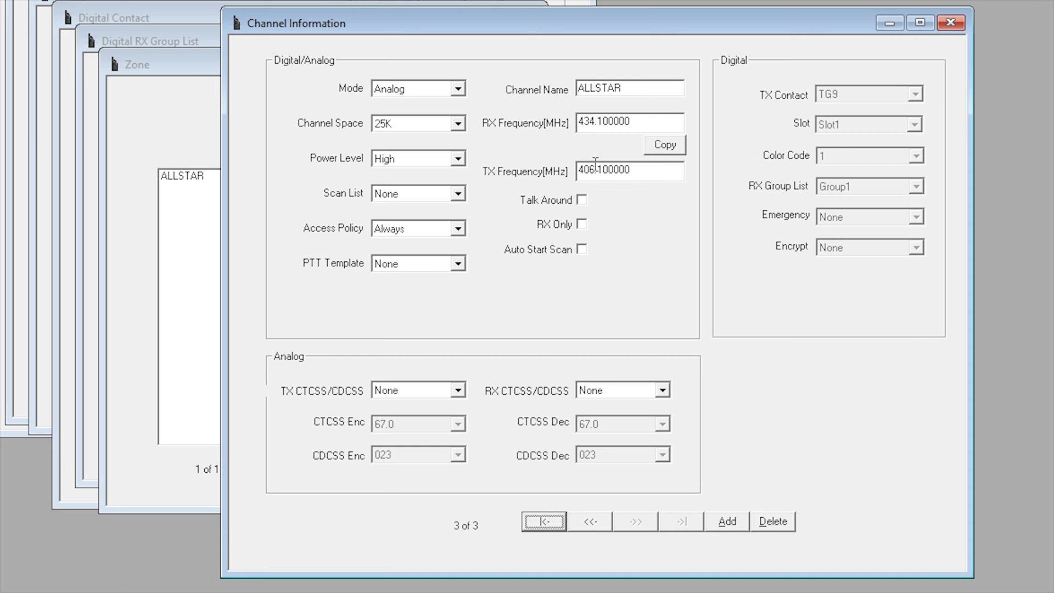
{"action": "double_click", "coordinate": [626, 171]}
{"action": "type", "text": "434.100"}
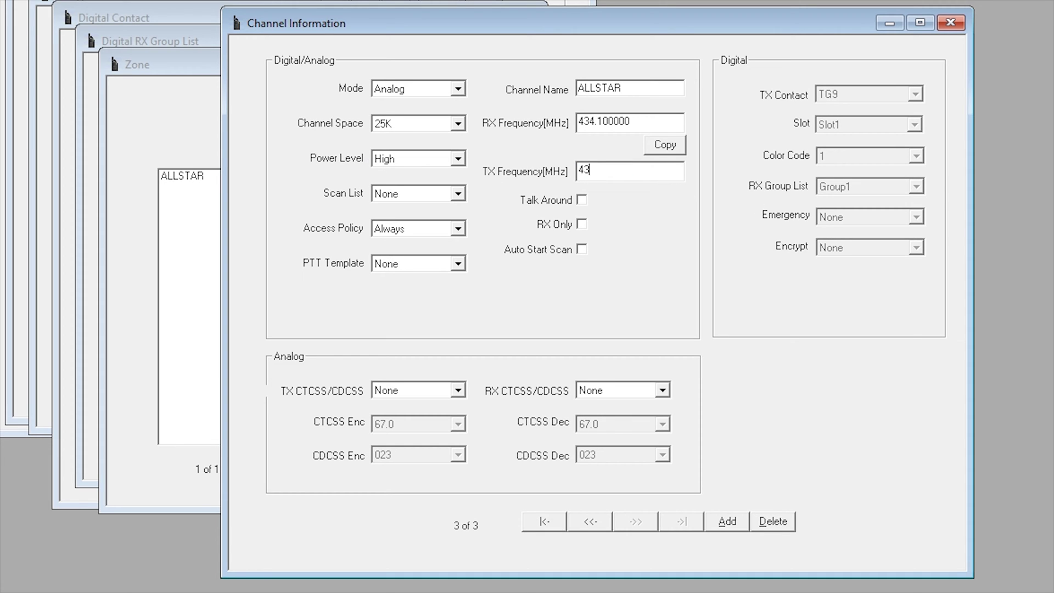
Step: Set ALLSTAR to Low power, 25K spacing, and CTCSS 67.0 tones
{"action": "left_click", "coordinate": [458, 159]}
{"action": "left_click", "coordinate": [425, 186]}
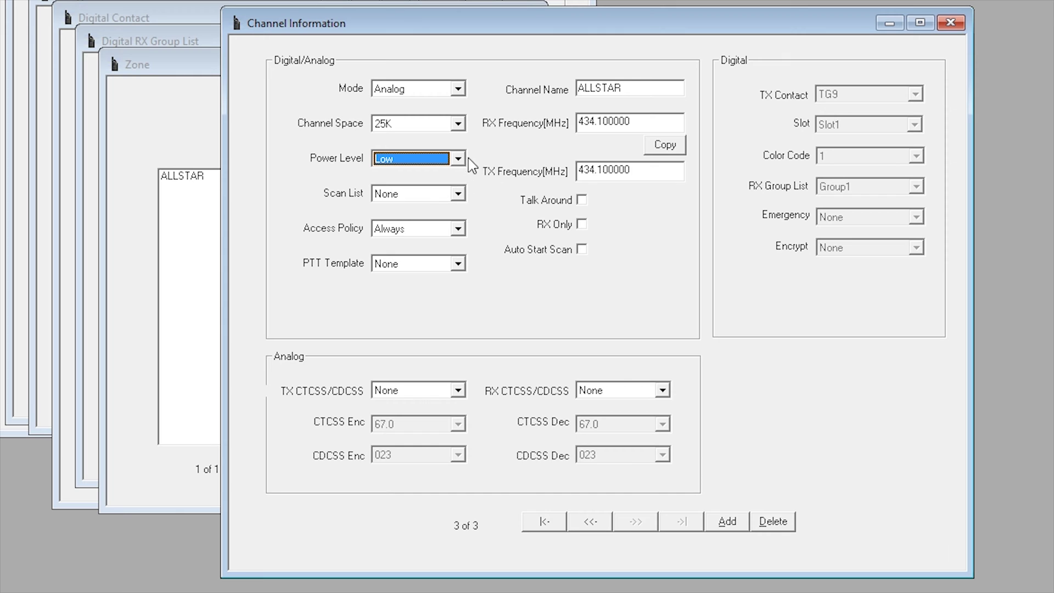
{"action": "left_click", "coordinate": [458, 123]}
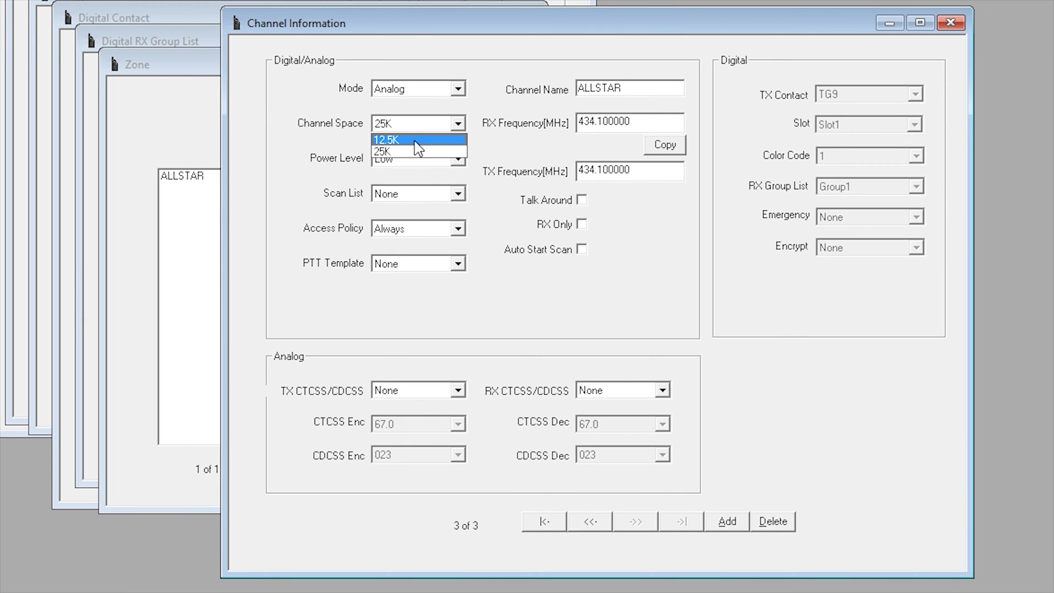
{"action": "left_click", "coordinate": [635, 200]}
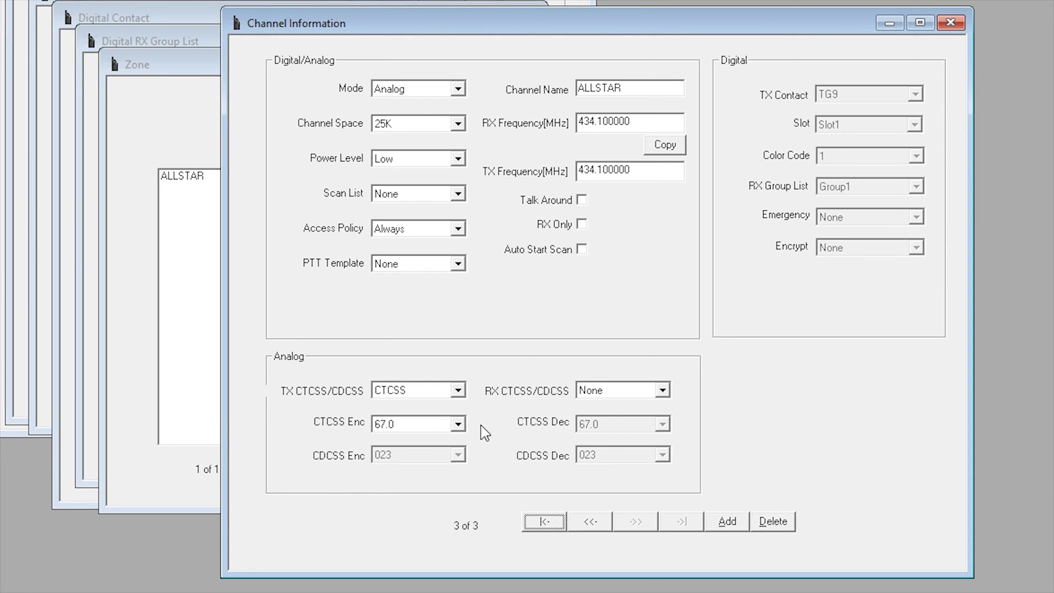
{"action": "left_click", "coordinate": [663, 390]}
{"action": "left_click", "coordinate": [603, 413]}
{"action": "left_click", "coordinate": [662, 424]}
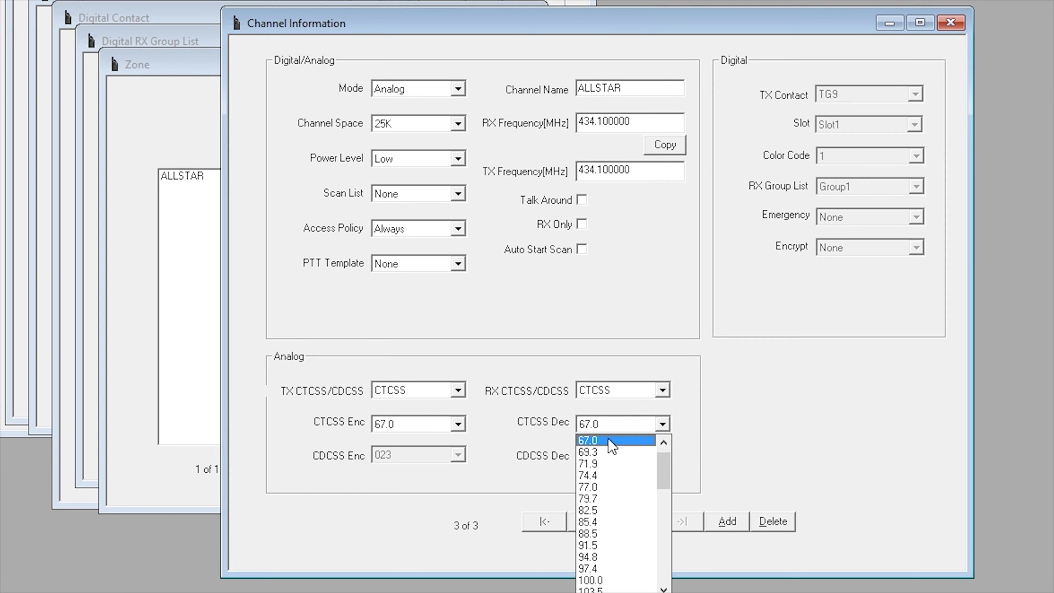
{"action": "left_click", "coordinate": [611, 442]}
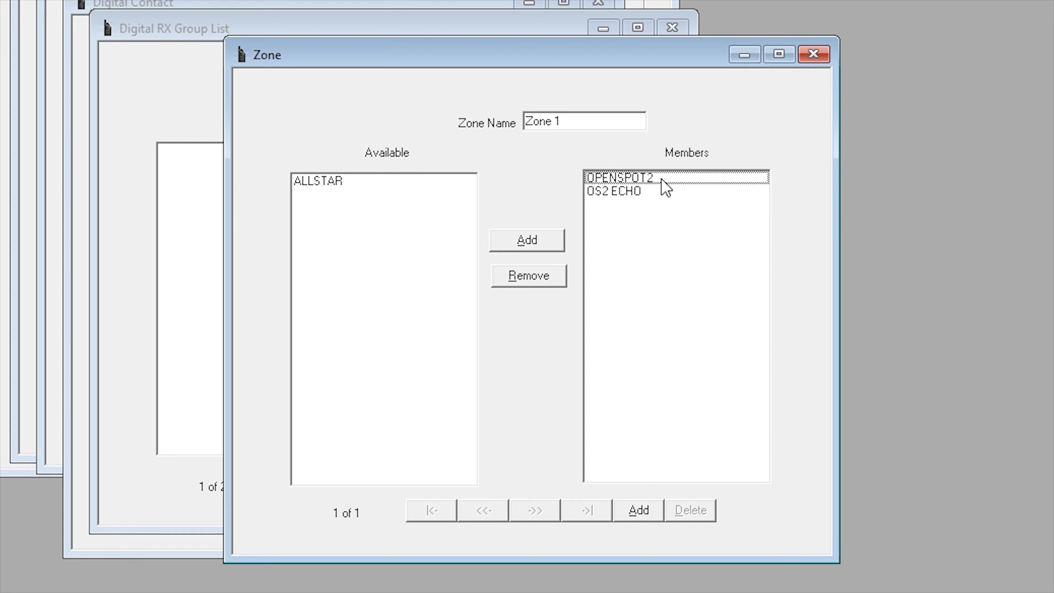
Step: Check OPENSPOT2 and OS2 ECHO in Zone 1 members, then add ALLSTAR from Available
{"action": "left_click", "coordinate": [664, 184]}
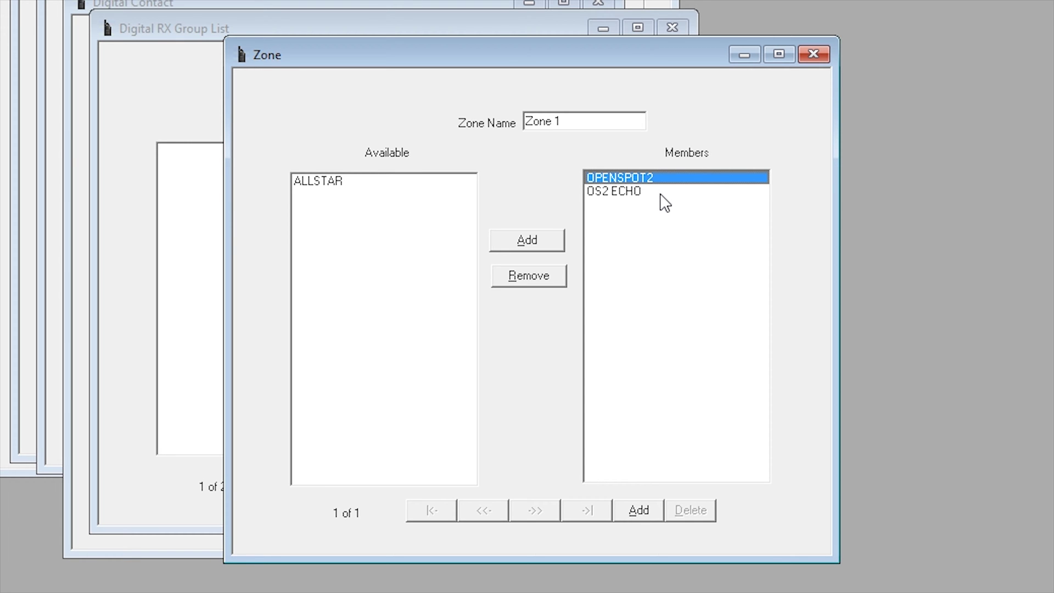
{"action": "left_click", "coordinate": [664, 193]}
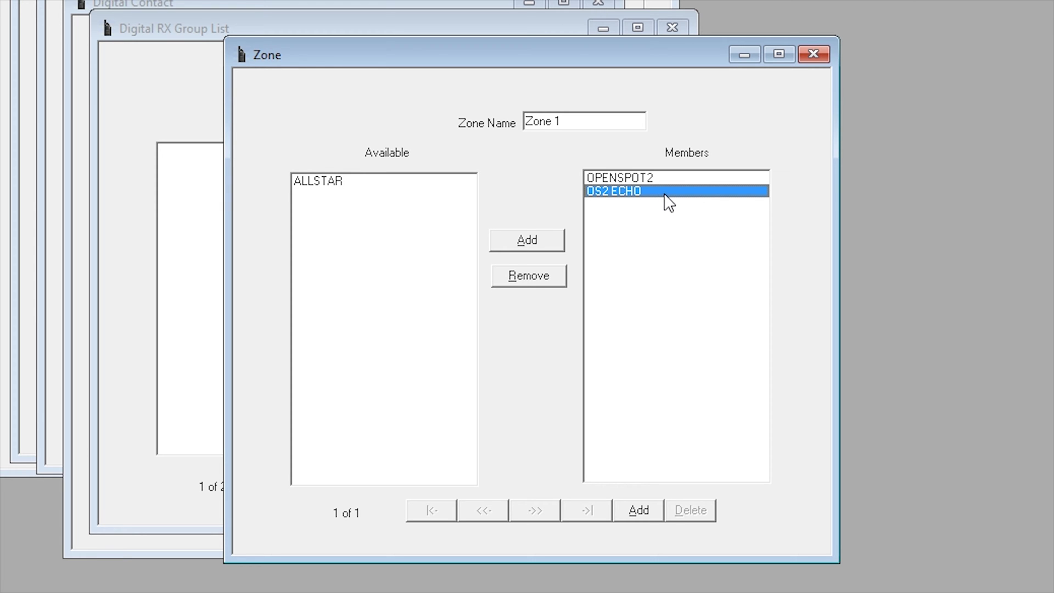
{"action": "left_click", "coordinate": [333, 188]}
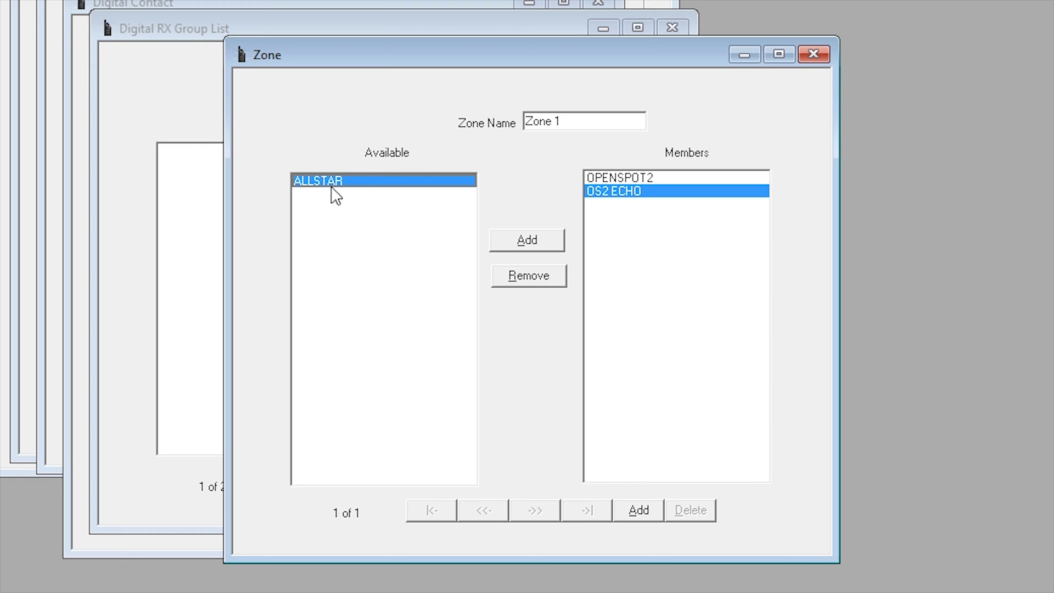
{"action": "left_click", "coordinate": [520, 241]}
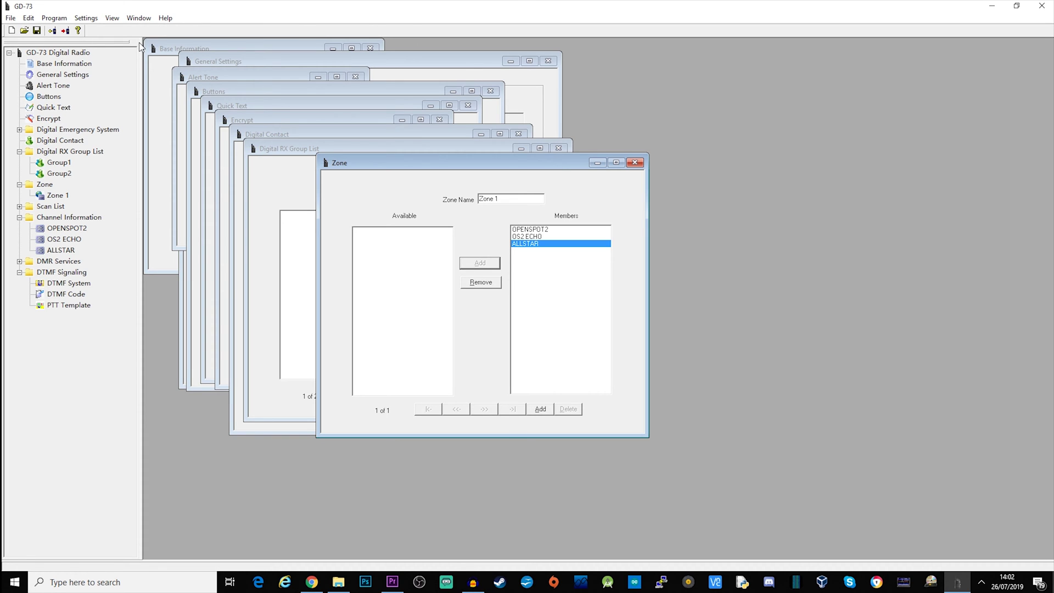
Step: Write the three-channel codeplug to the radio and acknowledge Program Successfully
{"action": "left_click", "coordinate": [66, 31]}
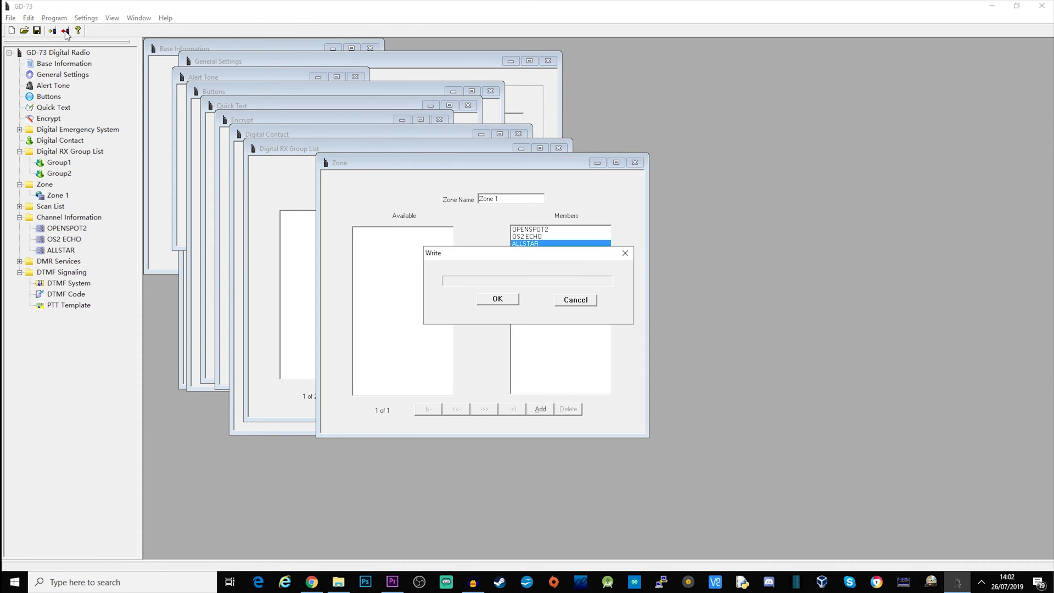
{"action": "left_click", "coordinate": [498, 302]}
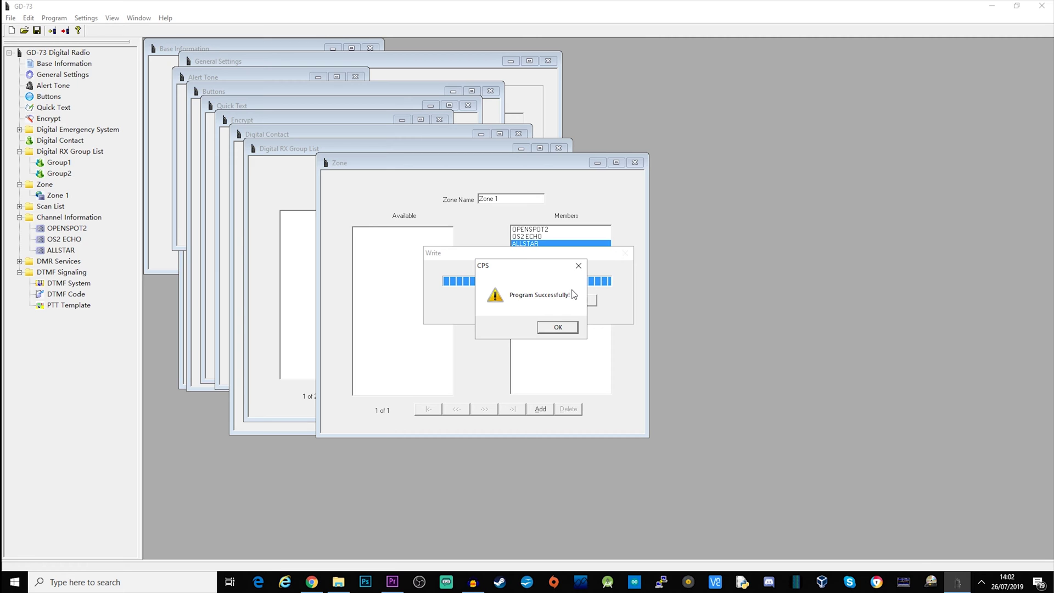
{"action": "left_click", "coordinate": [564, 329]}
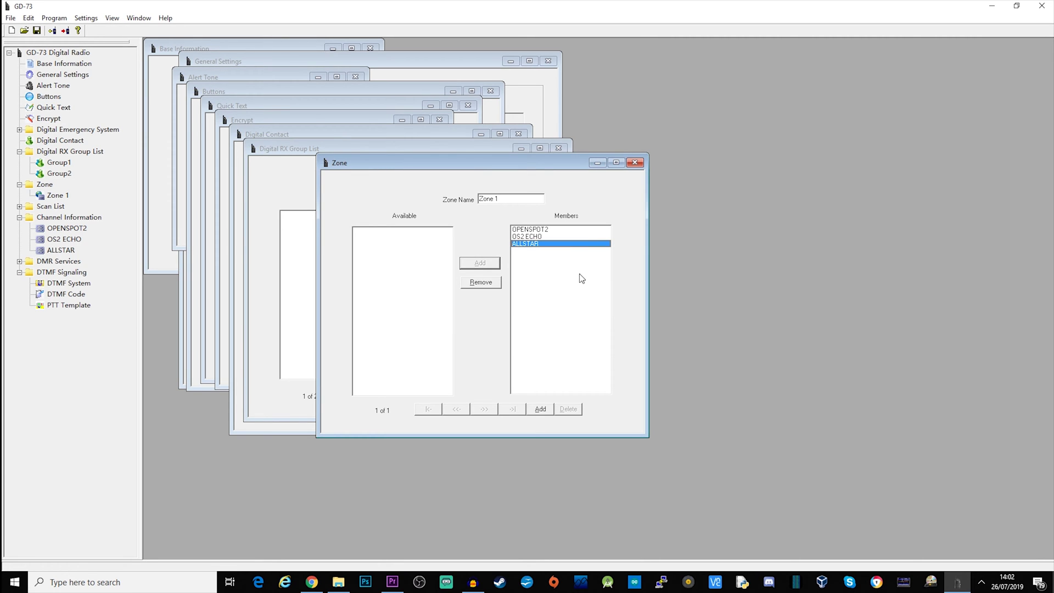
Step: Close the GD-73 CPS and open the GD-73 Upgrade folder in File Explorer
{"action": "left_click", "coordinate": [1041, 6]}
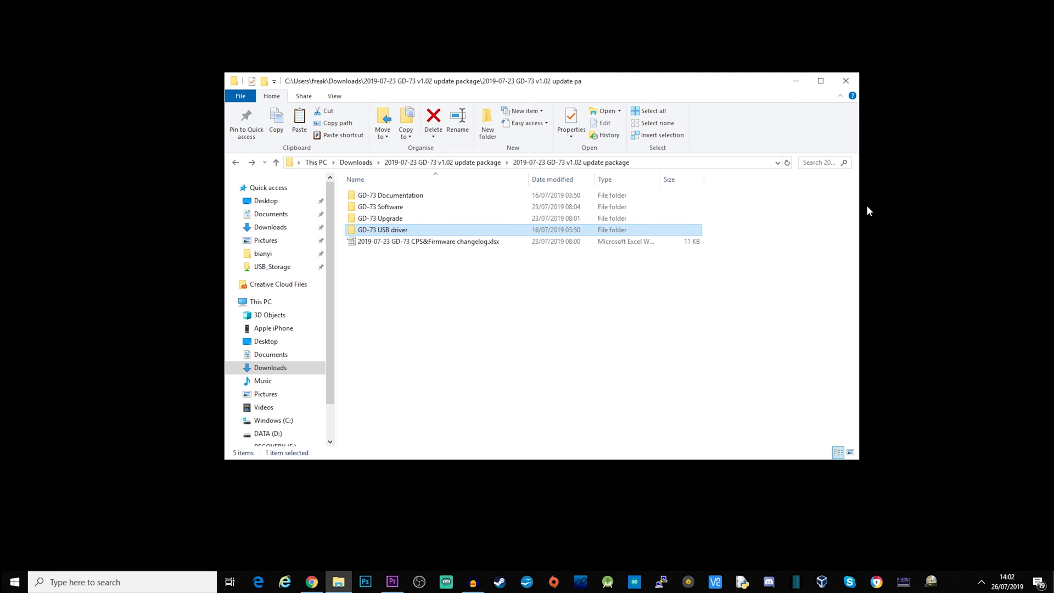
{"action": "left_click", "coordinate": [417, 280]}
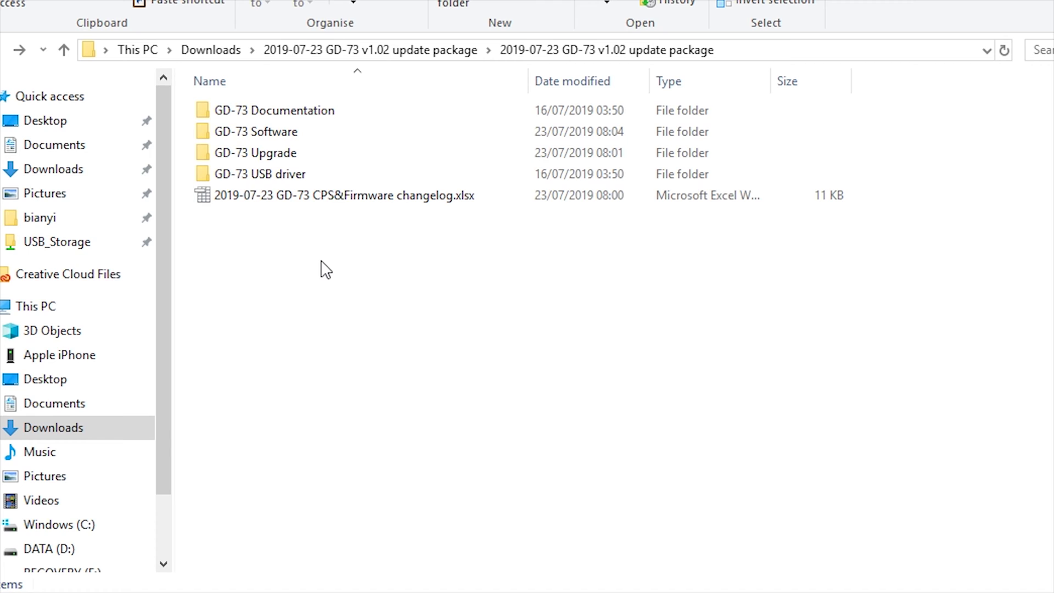
{"action": "double_click", "coordinate": [247, 153]}
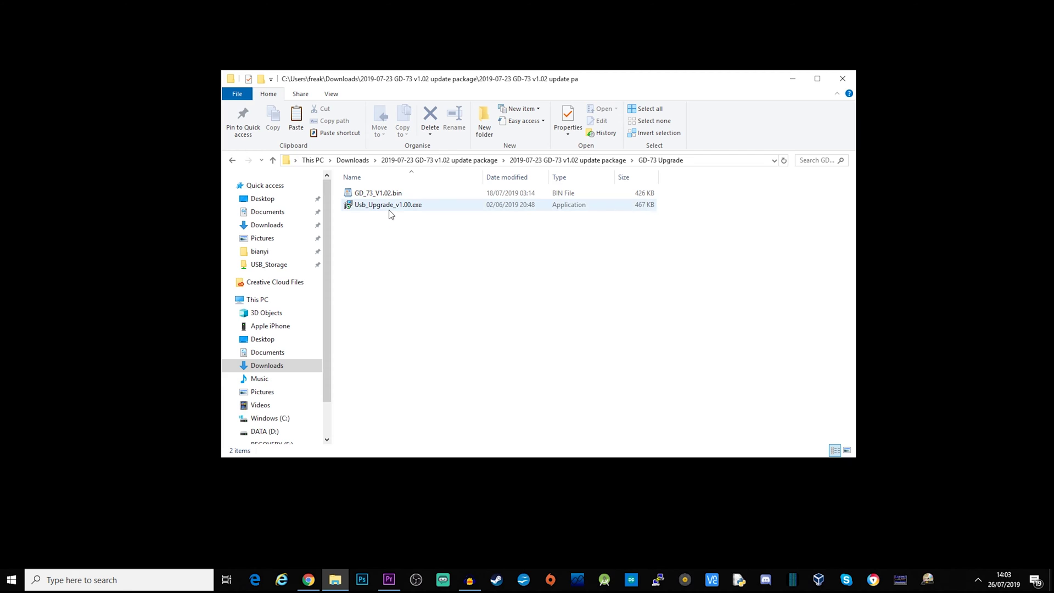
Step: Install Usb_Upgrade_v1.00.exe as administrator, then launch the Usb_Upgrade tool from Start
{"action": "right_click", "coordinate": [391, 214]}
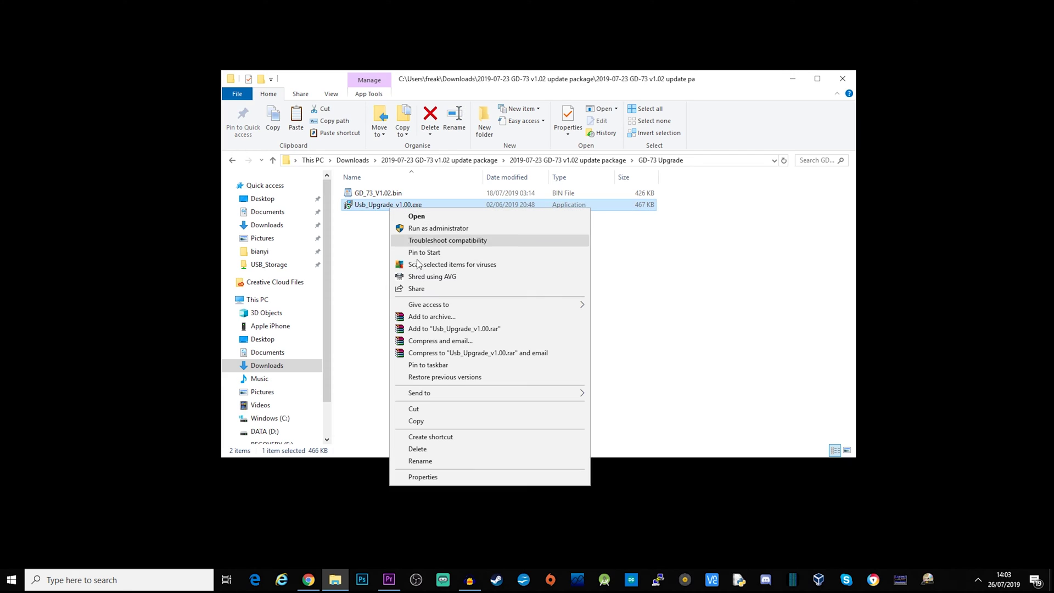
{"action": "left_click", "coordinate": [443, 226]}
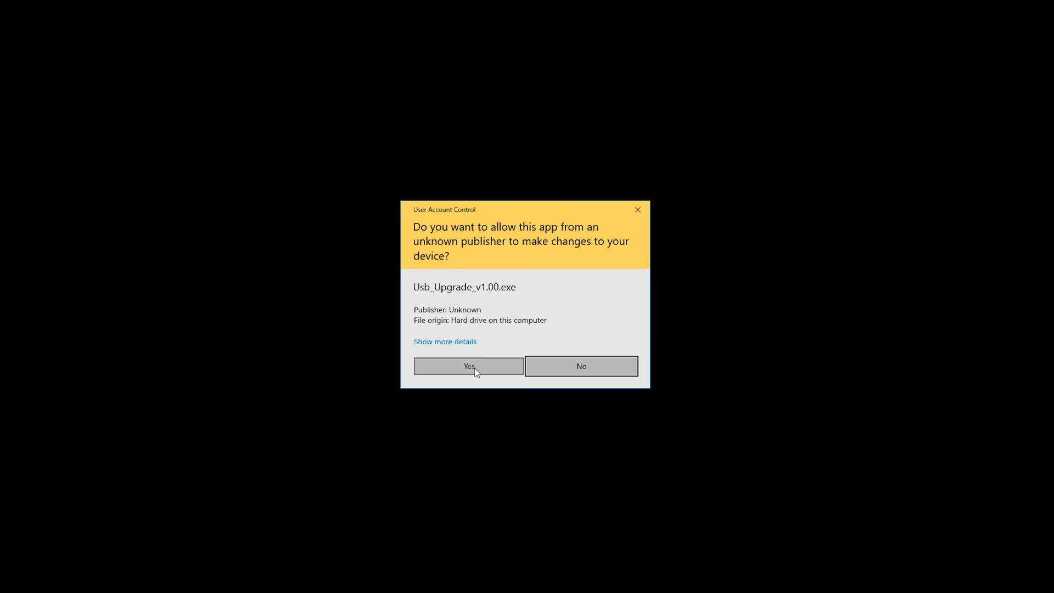
{"action": "left_click", "coordinate": [472, 366]}
{"action": "left_click", "coordinate": [588, 377]}
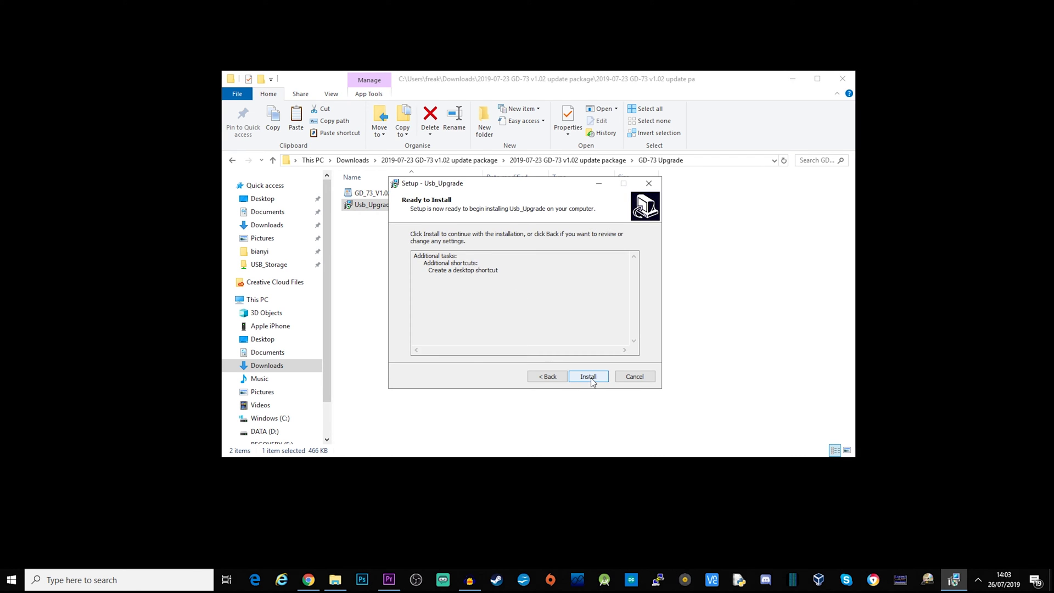
{"action": "left_click", "coordinate": [588, 376]}
{"action": "left_click", "coordinate": [589, 377]}
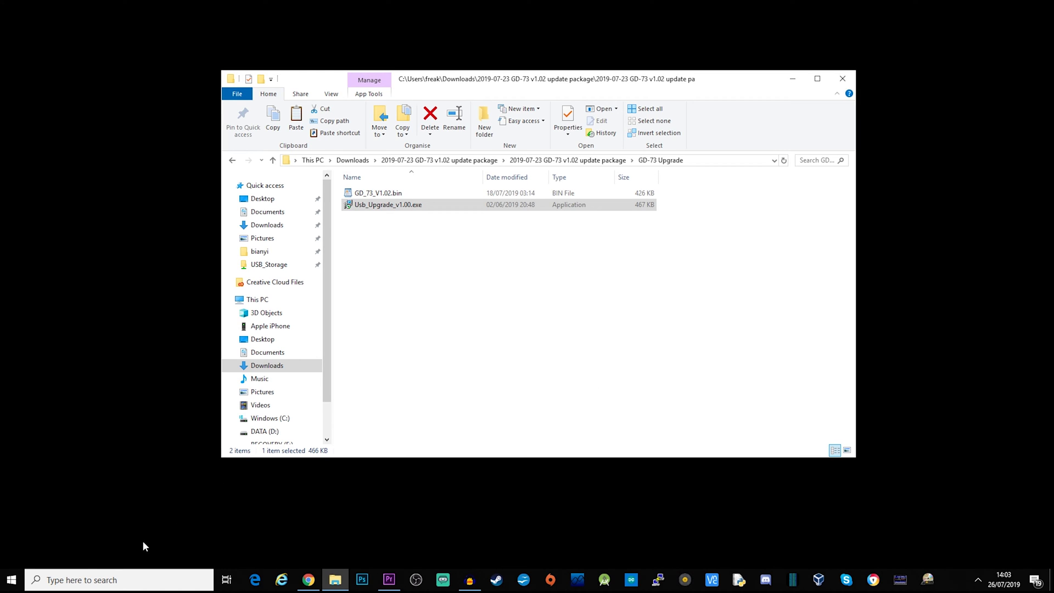
{"action": "left_click", "coordinate": [11, 580]}
{"action": "left_click", "coordinate": [90, 263]}
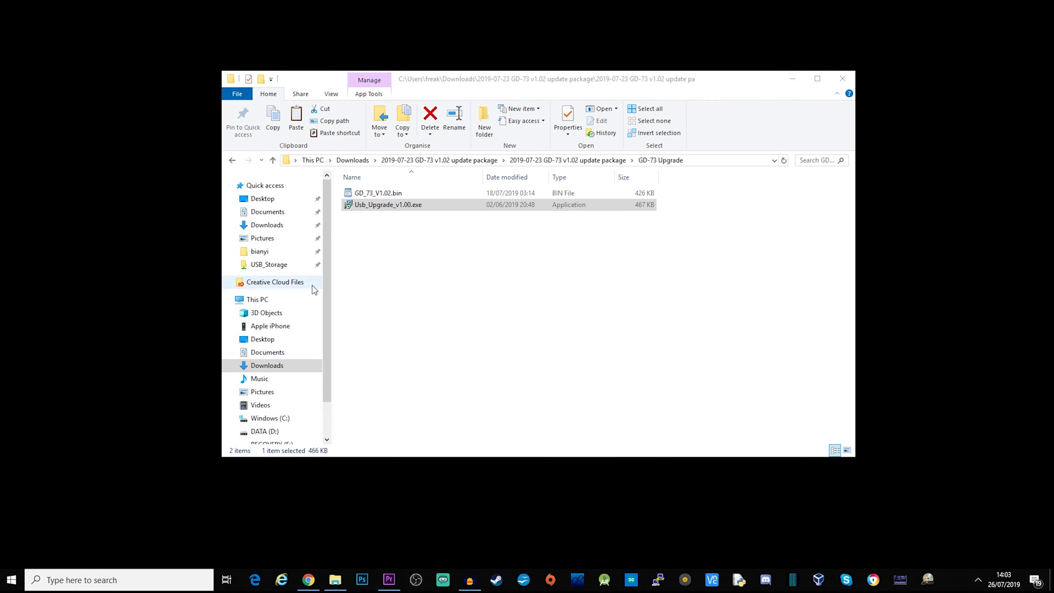
Step: Select GD_73_V1.02.bin from Downloads > update package > GD-73 Upgrade as the firmware file
{"action": "left_click_drag", "start_coordinate": [357, 138], "coordinate": [674, 201]}
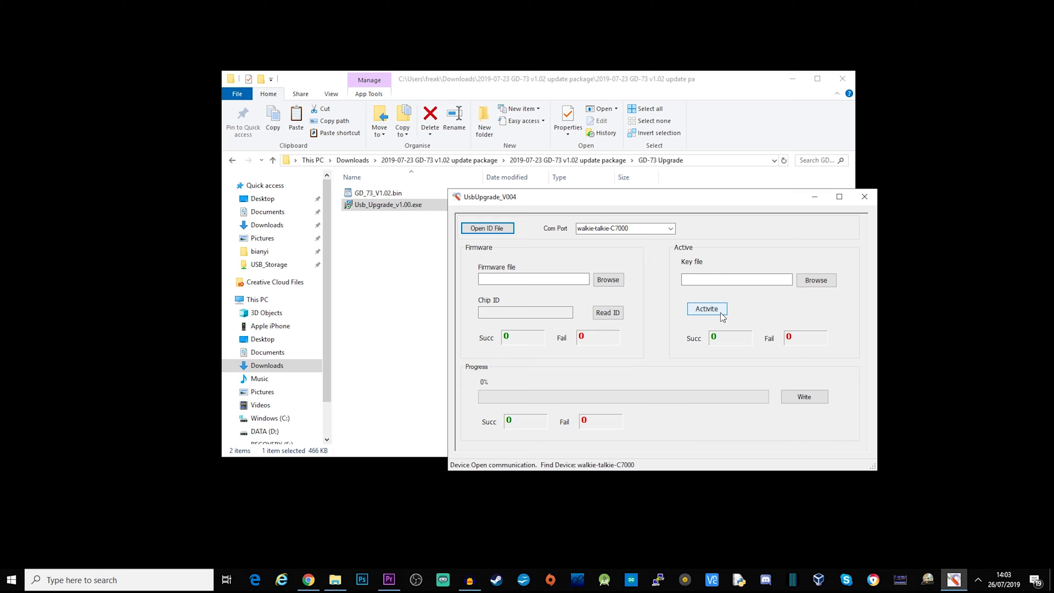
{"action": "left_click", "coordinate": [621, 280]}
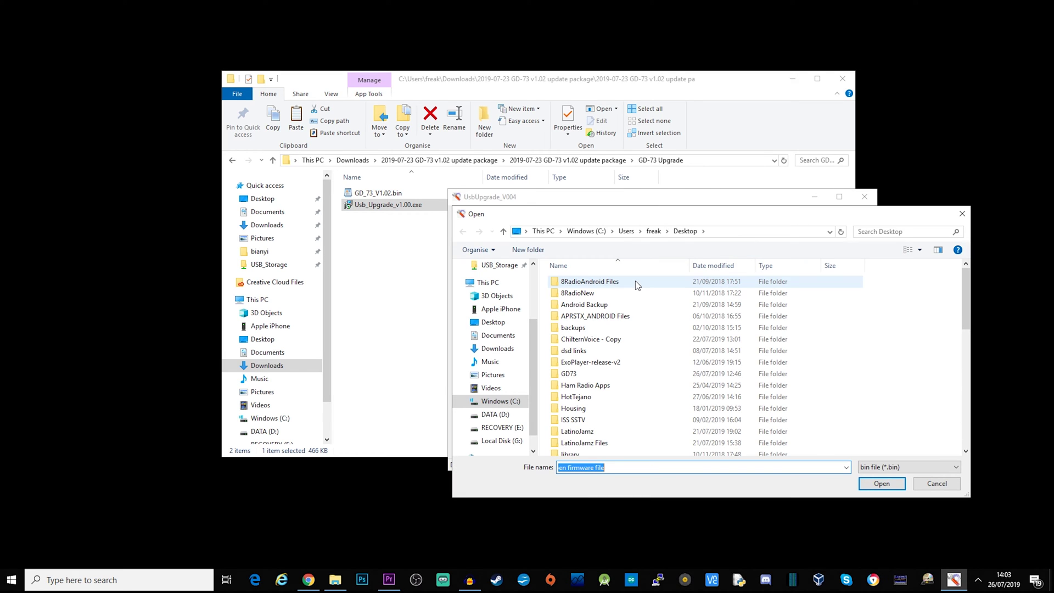
{"action": "left_click", "coordinate": [483, 391]}
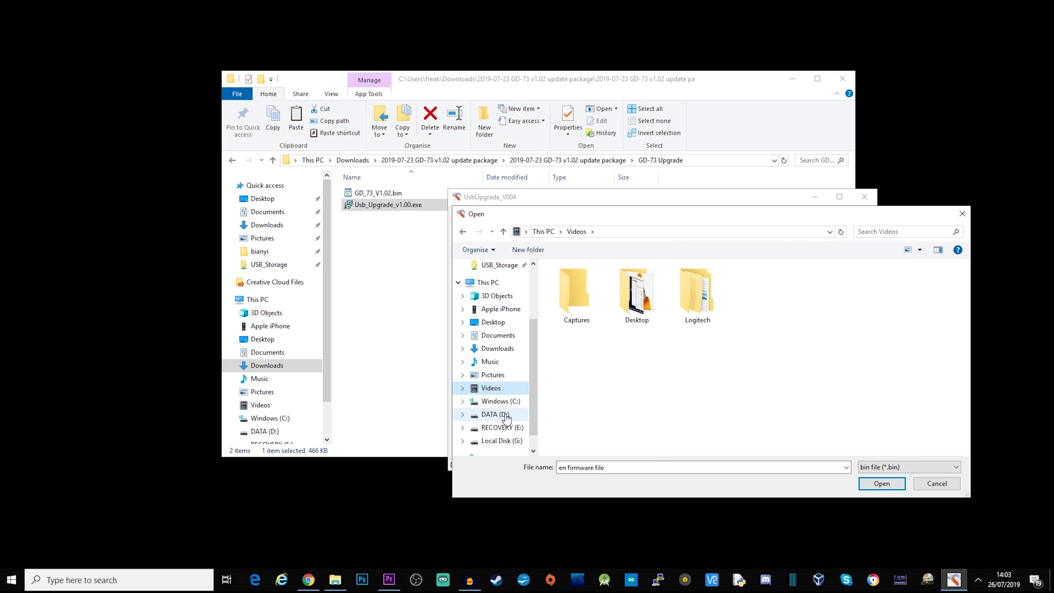
{"action": "left_click", "coordinate": [497, 350]}
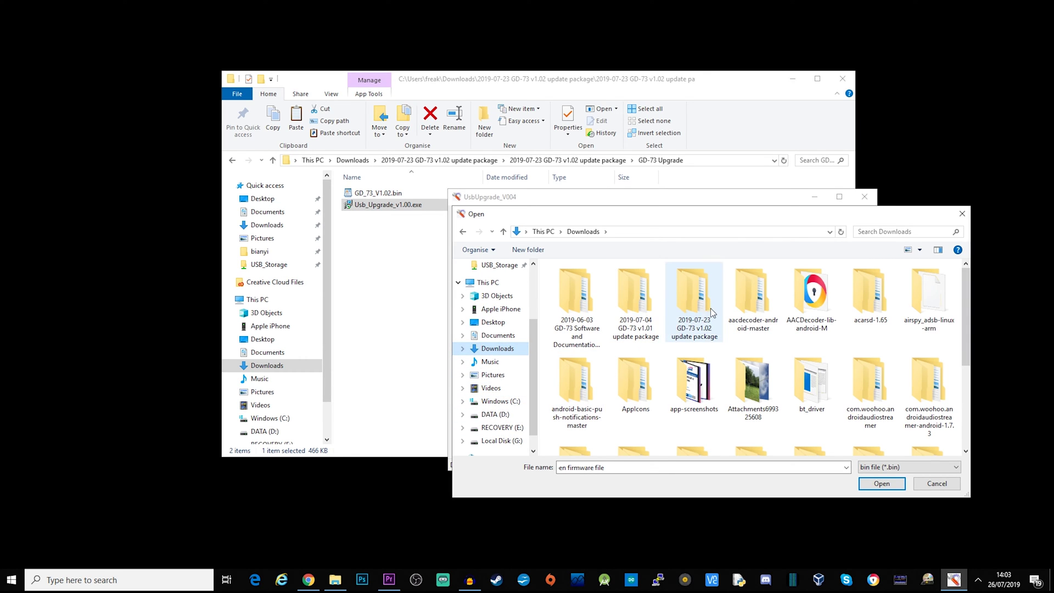
{"action": "double_click", "coordinate": [697, 314]}
{"action": "double_click", "coordinate": [609, 282]}
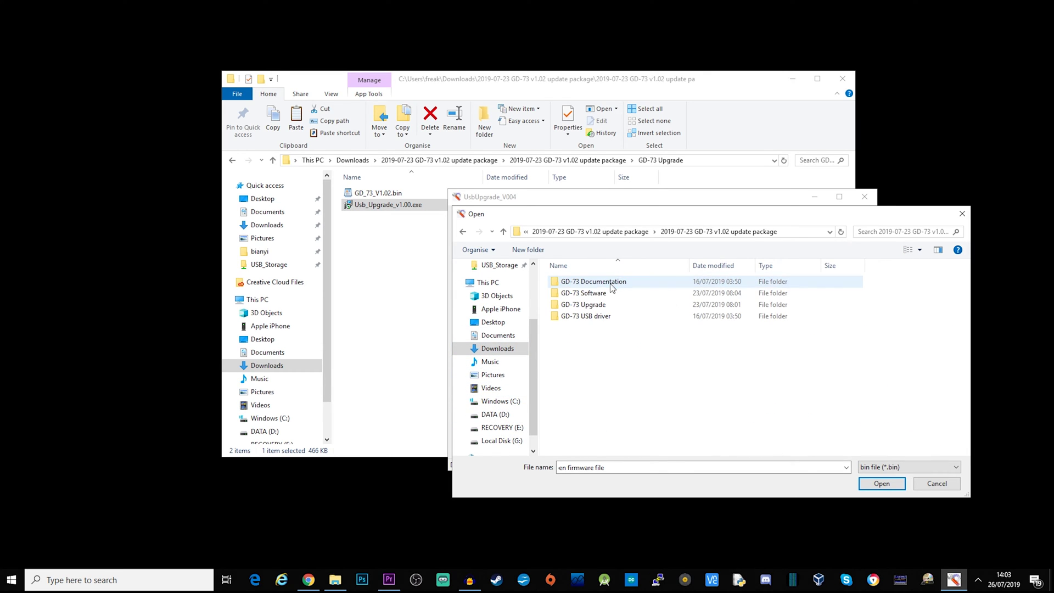
{"action": "double_click", "coordinate": [603, 306]}
{"action": "left_click", "coordinate": [588, 282]}
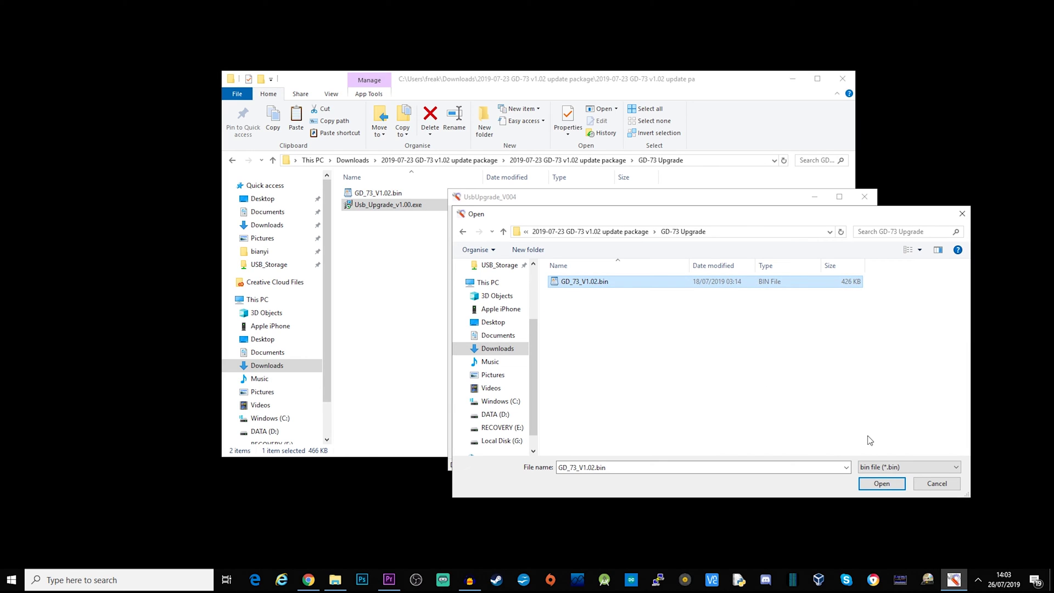
Step: Write the V1.02 firmware to the radio, acknowledge success, and close the upgrade tool
{"action": "left_click", "coordinate": [890, 483]}
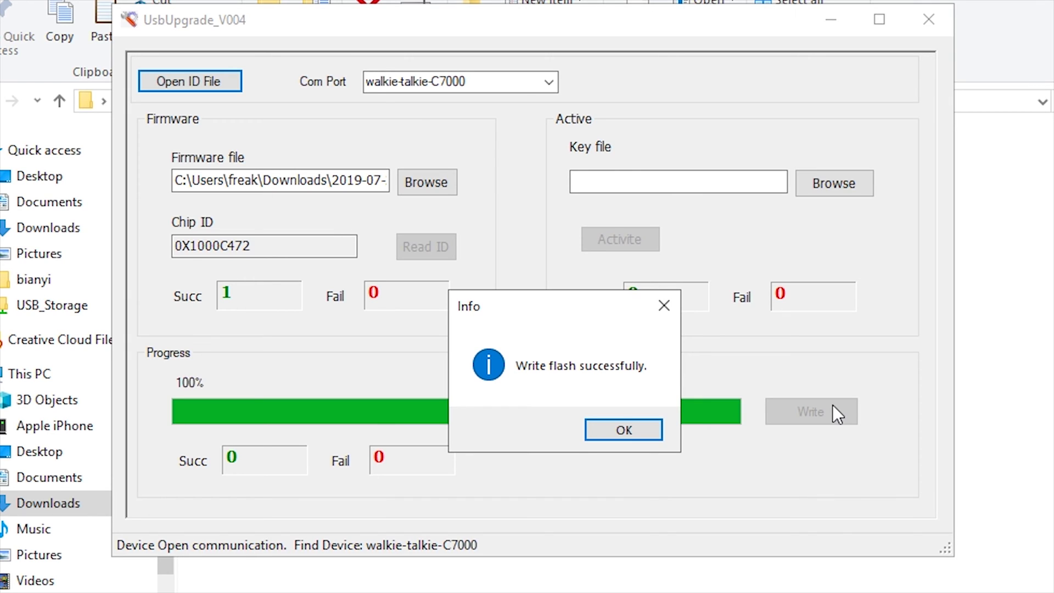
{"action": "left_click", "coordinate": [623, 426]}
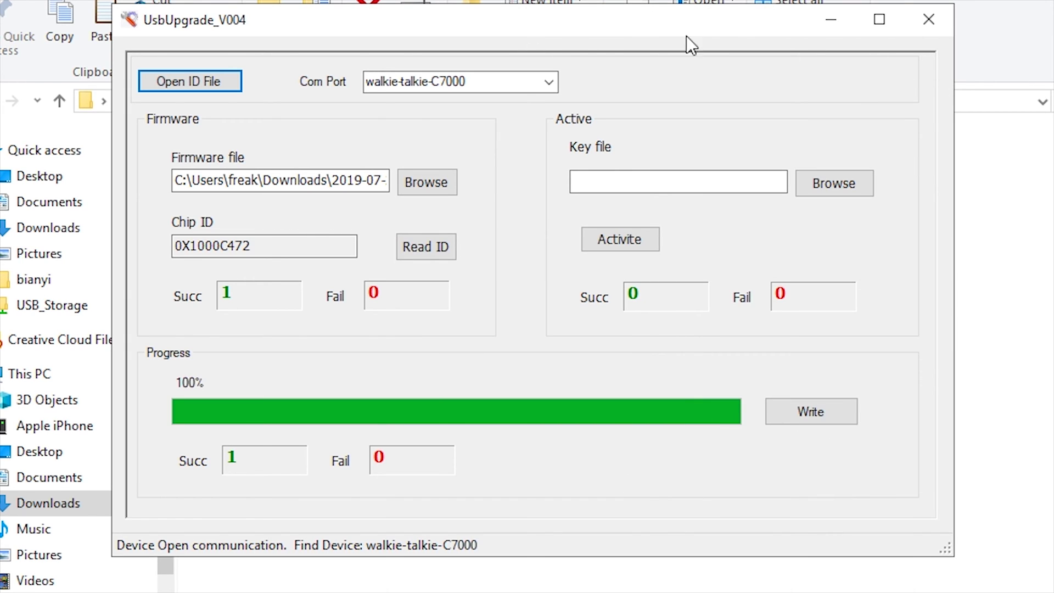
{"action": "left_click", "coordinate": [928, 22]}
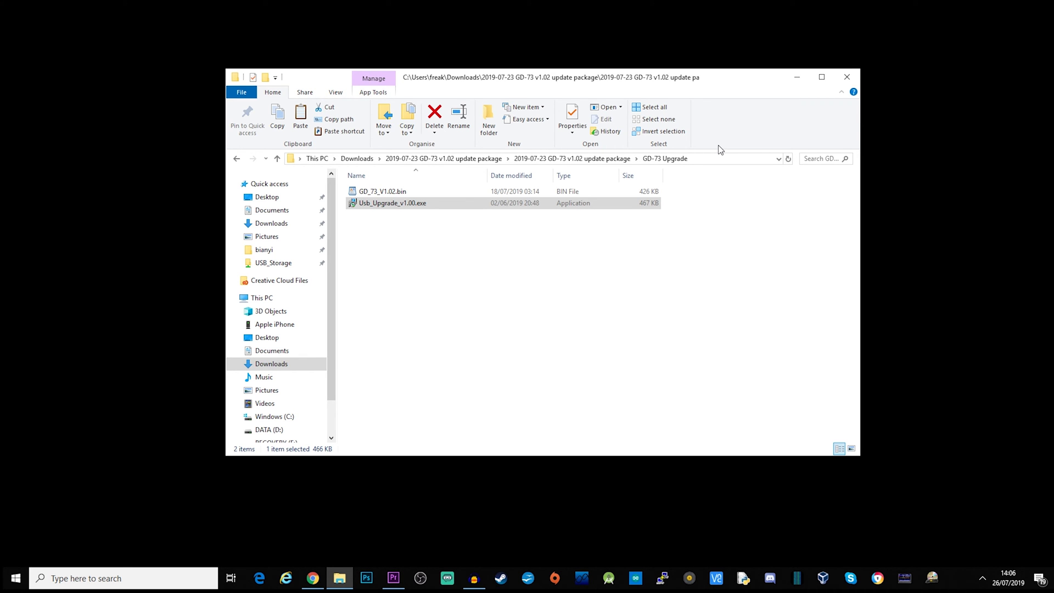
Step: Launch GD-73 CPS, read from the radio, and verify Software Version shows V1.02
{"action": "left_click", "coordinate": [16, 578]}
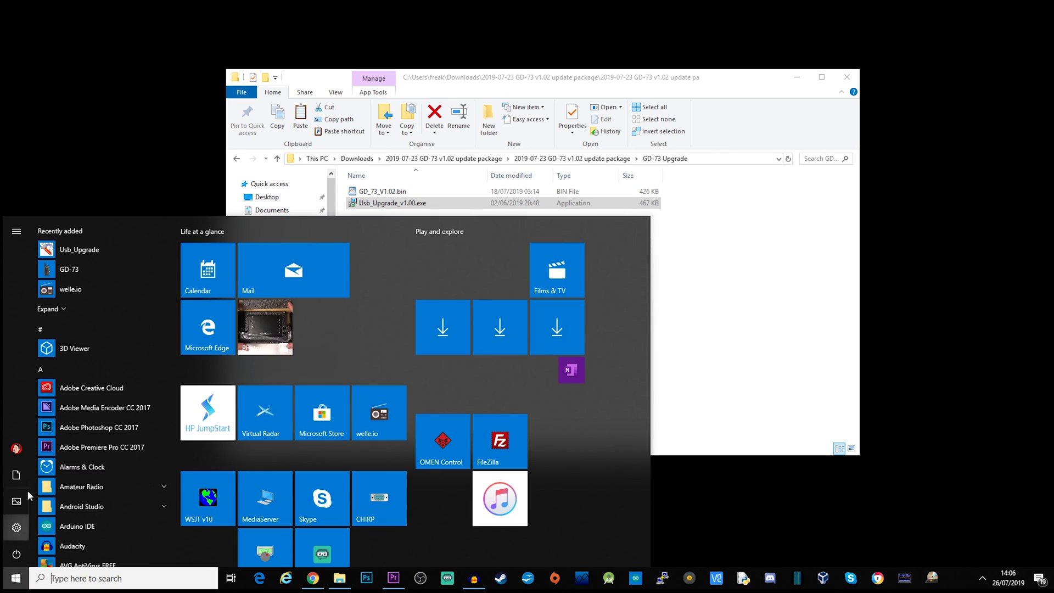
{"action": "left_click", "coordinate": [79, 266]}
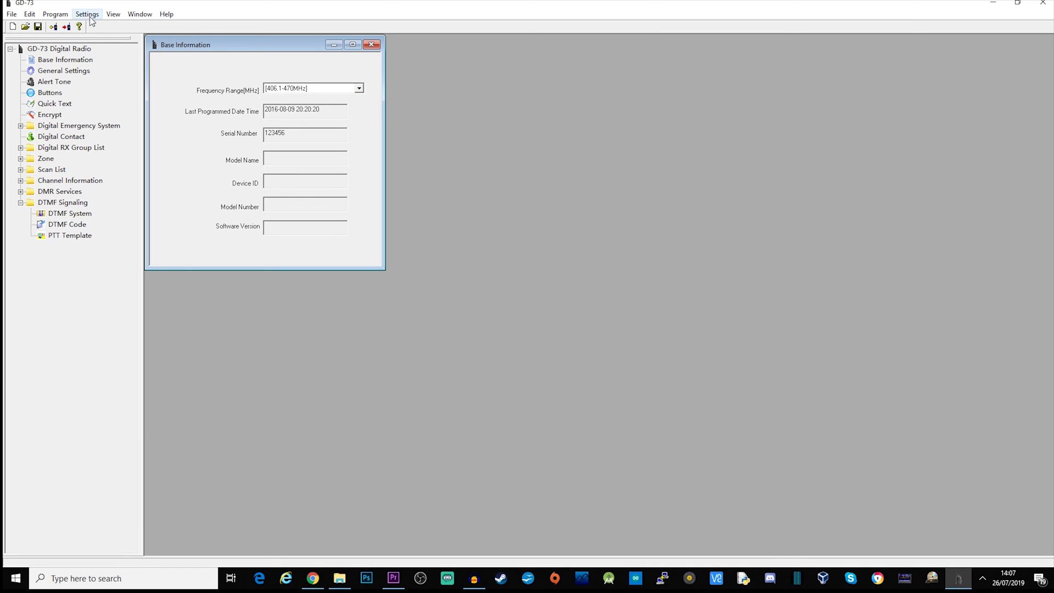
{"action": "left_click", "coordinate": [53, 27]}
{"action": "left_click", "coordinate": [499, 294]}
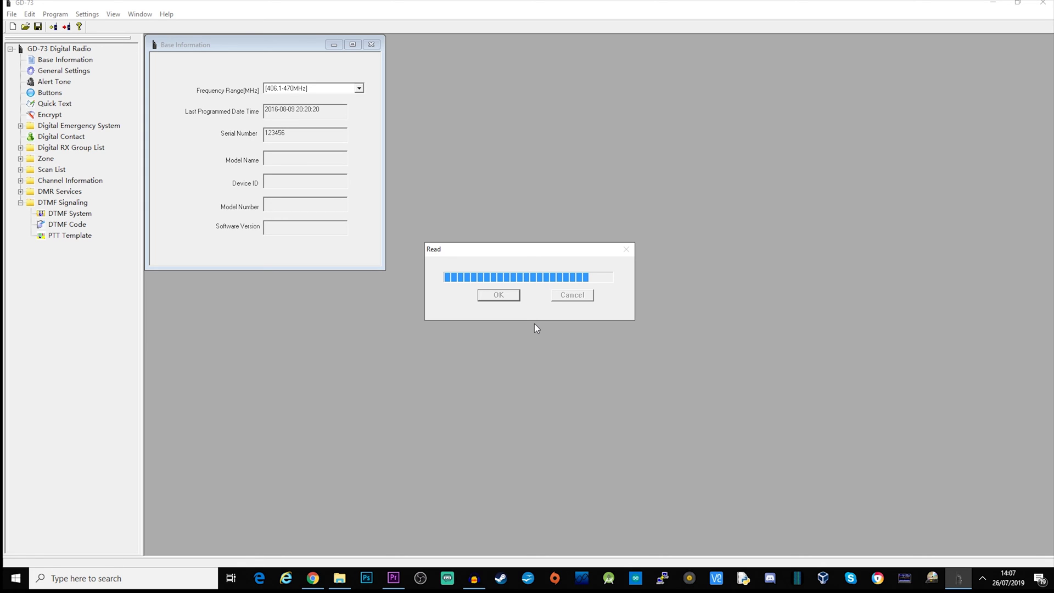
{"action": "left_click", "coordinate": [552, 326]}
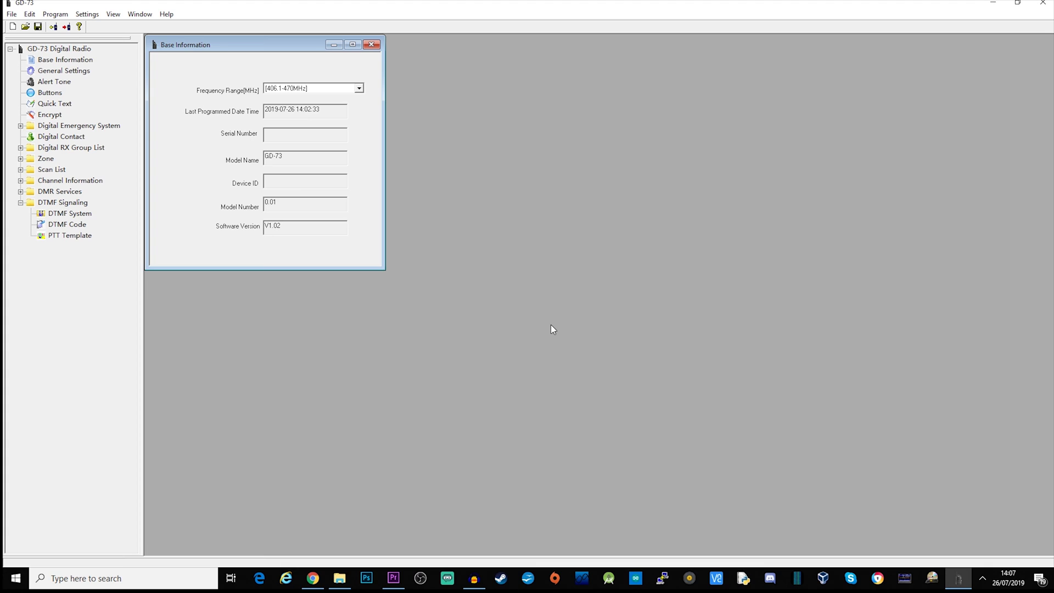
{"action": "left_click_drag", "start_coordinate": [293, 230], "coordinate": [262, 236]}
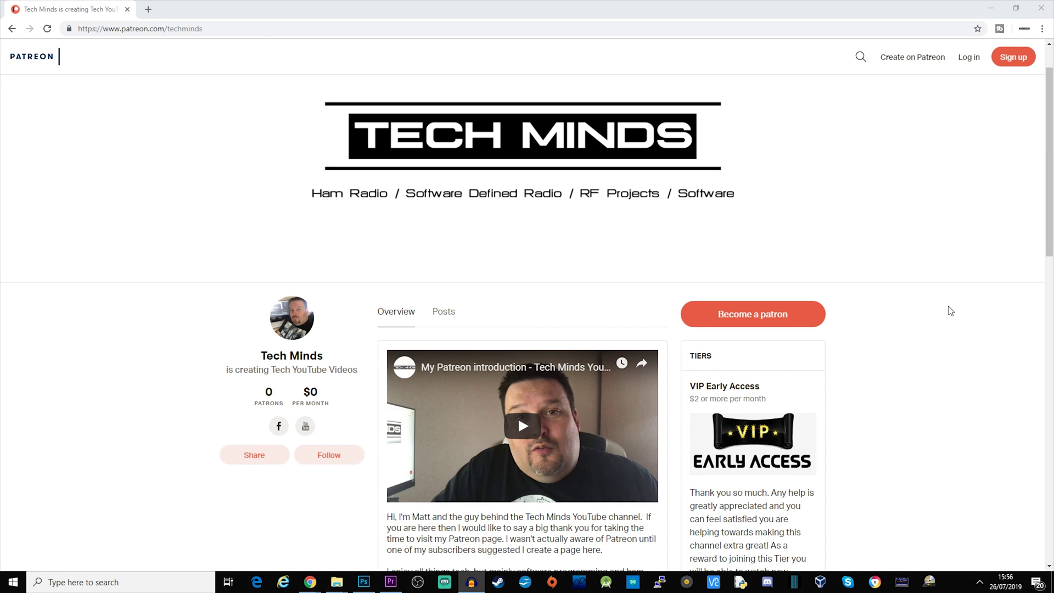
Step: Scroll the Tech Minds Patreon page past the $2 and $5 tiers to Recent Posts
{"action": "scroll", "coordinate": [950, 310], "scroll_direction": "down", "scroll_amount": 4}
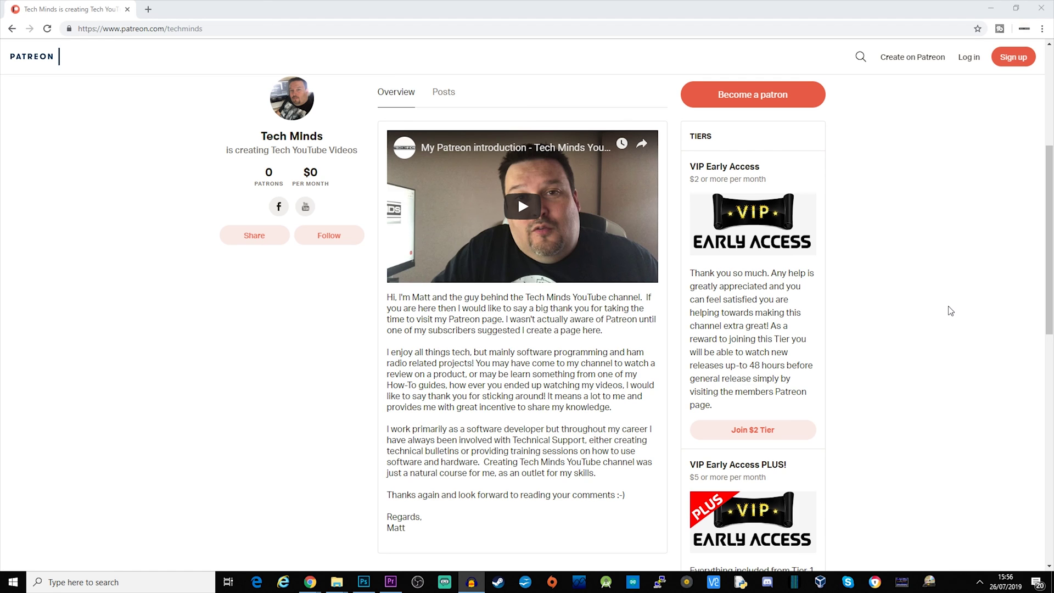
{"action": "scroll", "coordinate": [950, 311], "scroll_direction": "down", "scroll_amount": 4}
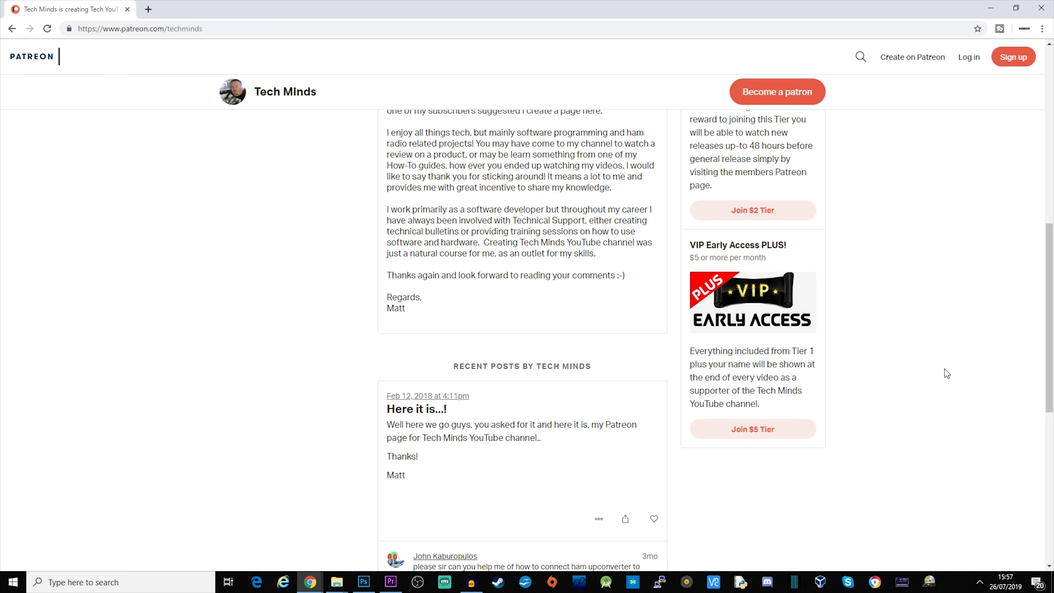